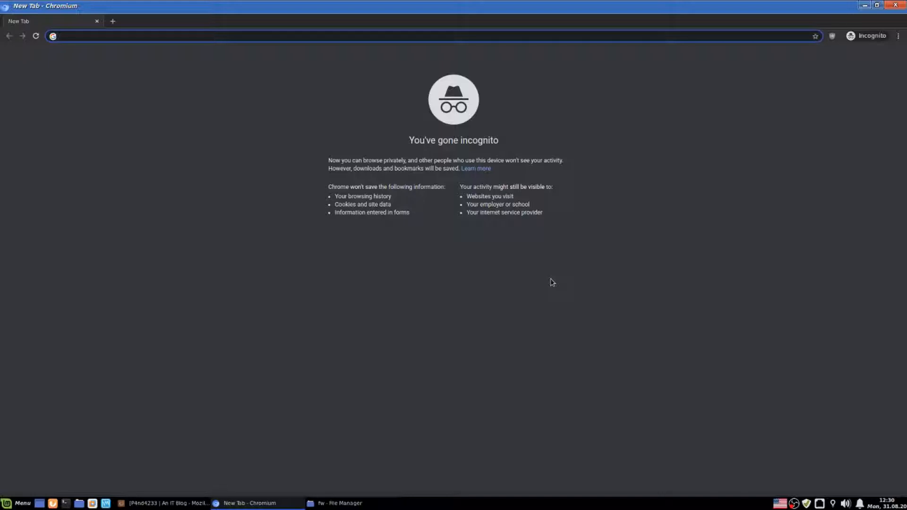
- Search Google Images for wr740n and enlarge the first TP-Link TL-WR740N router photo
{"action": "type", "text": "wr740"}
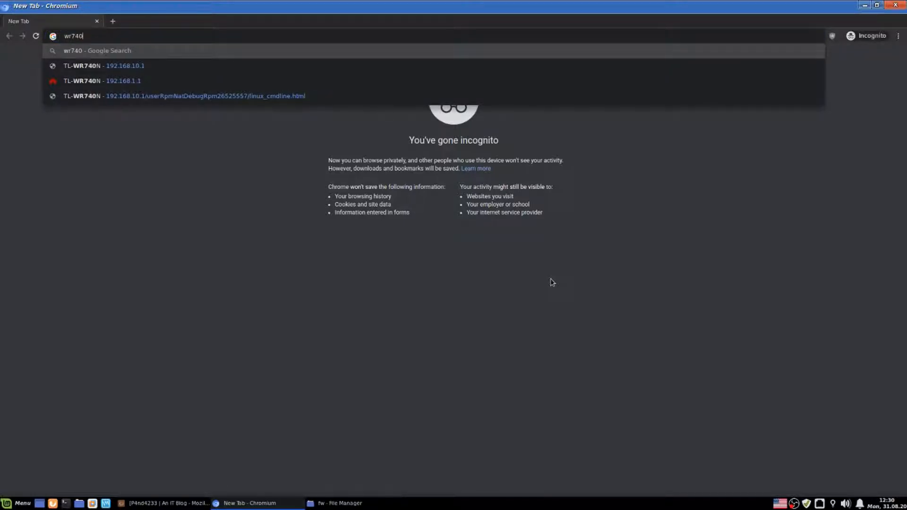
{"action": "type", "text": "n"}
{"action": "key", "text": "Return"}
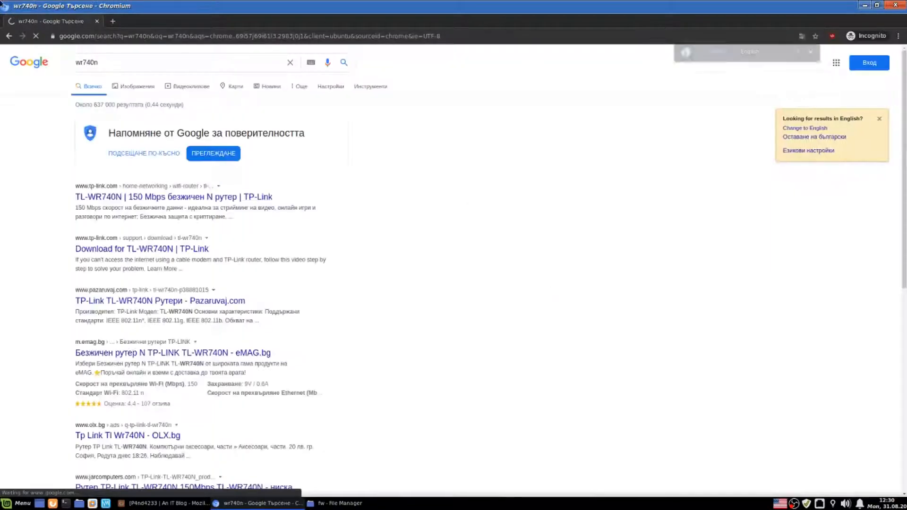
{"action": "left_click", "coordinate": [134, 88]}
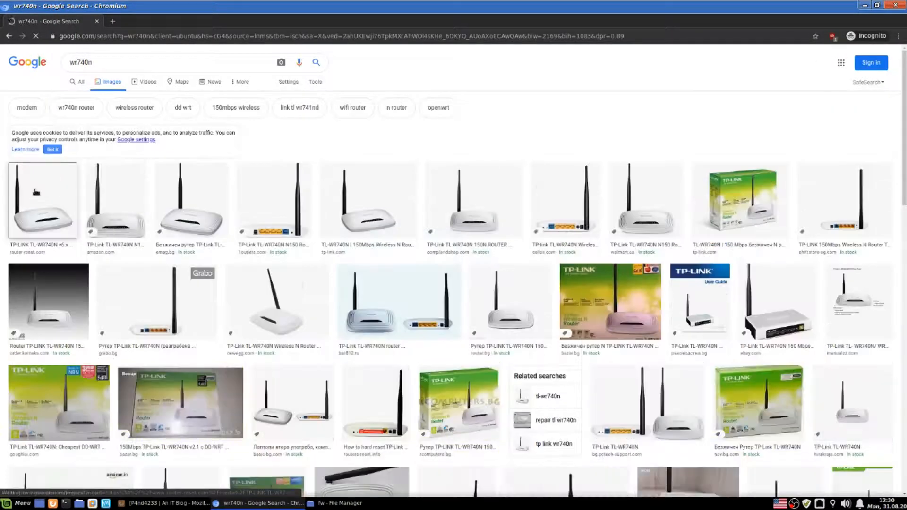
{"action": "left_click", "coordinate": [43, 194]}
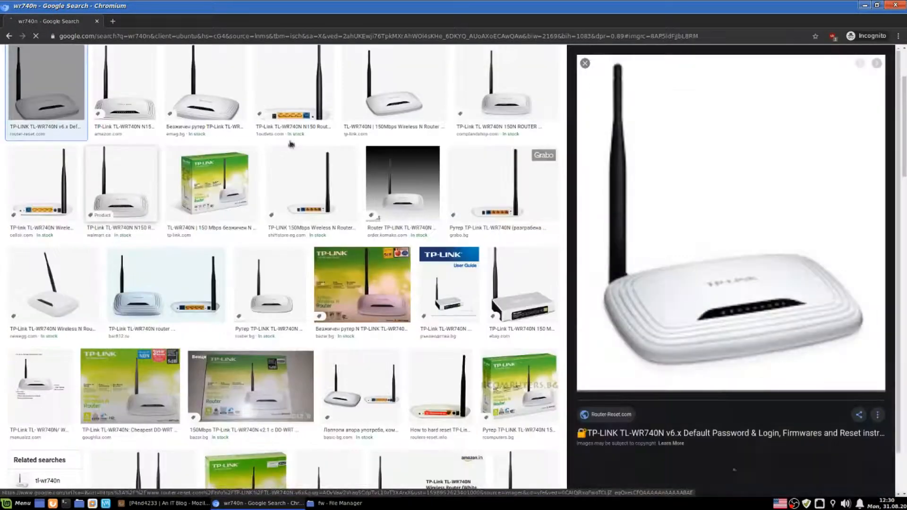
{"action": "left_click", "coordinate": [435, 36]}
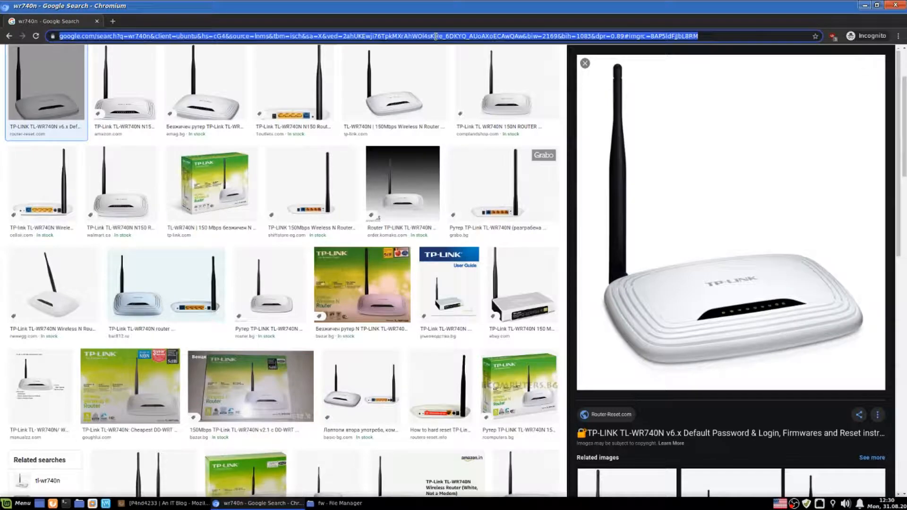
- Load the router admin page at 192.168.3.1 and sign in with the admin account
{"action": "type", "text": "192.168.1.1"}
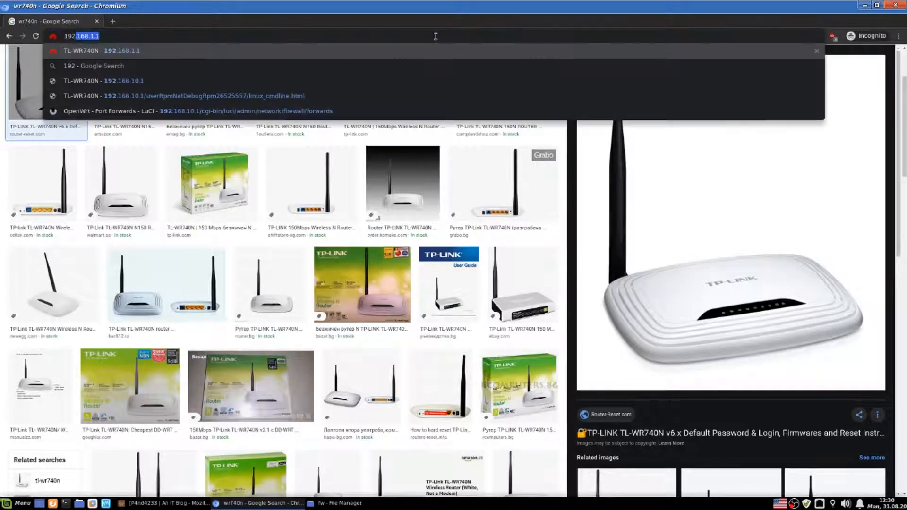
{"action": "key", "text": "BackSpace"}
{"action": "key", "text": "BackSpace"}
{"action": "key", "text": "BackSpace"}
{"action": "type", "text": "3.1"}
{"action": "key", "text": "Return"}
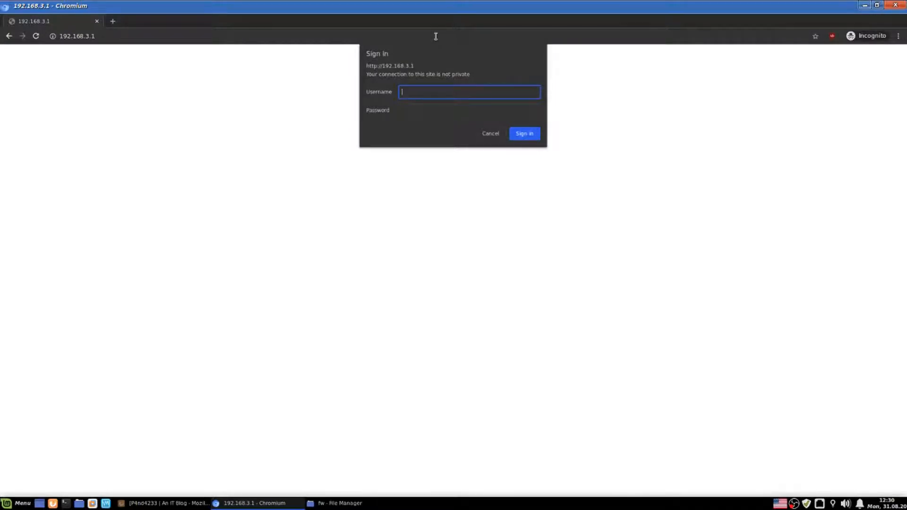
{"action": "type", "text": "admin"}
{"action": "key", "text": "Tab"}
{"action": "type", "text": "admin"}
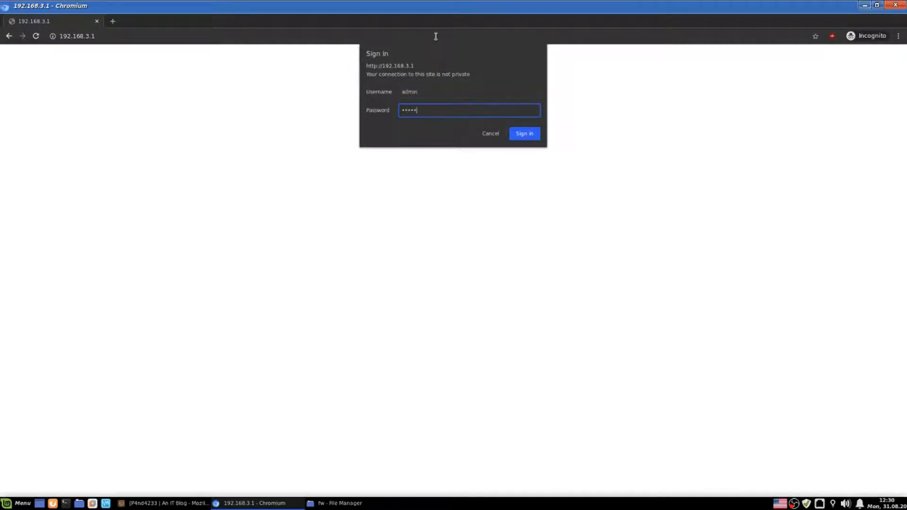
{"action": "key", "text": "Return"}
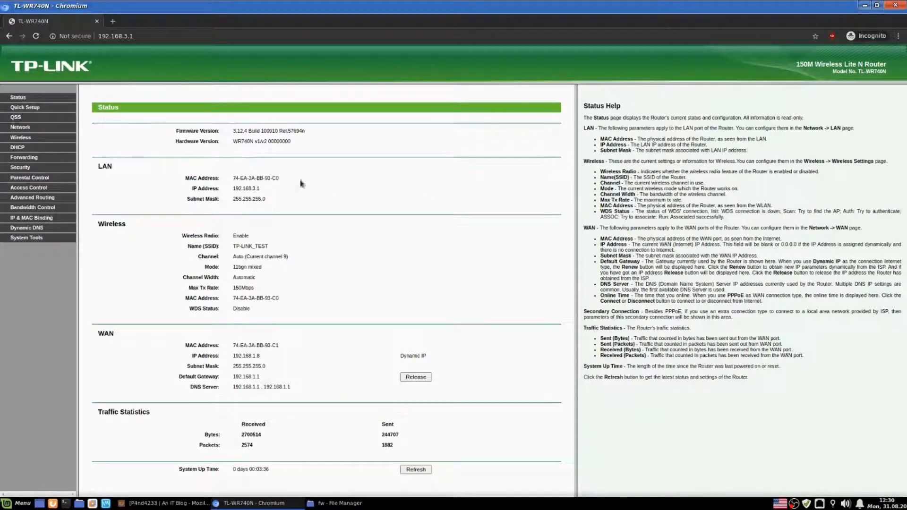
- Go to System Tools > Firmware Upgrade and open a new browser tab
{"action": "left_click", "coordinate": [36, 237]}
{"action": "left_click", "coordinate": [36, 268]}
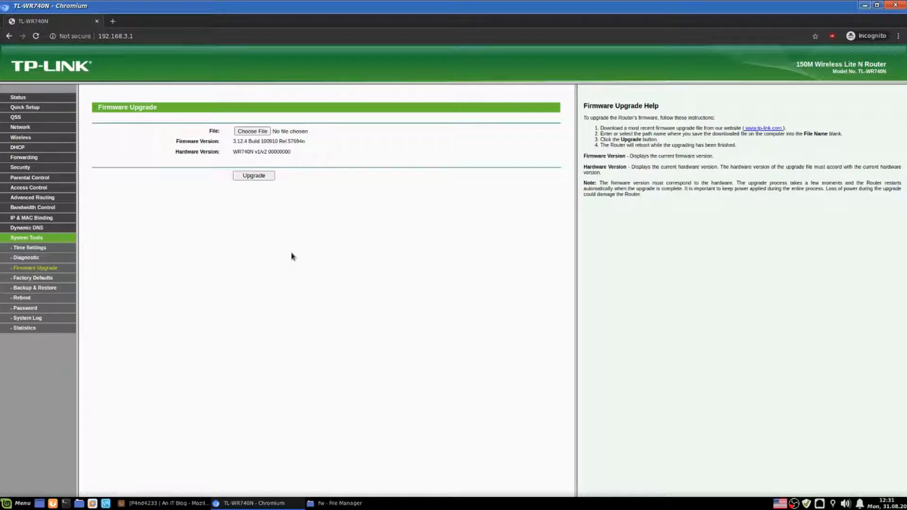
{"action": "key", "text": "ctrl+t"}
- Search 'openwrt wr740n' and open the OpenWrt wiki TL-WR740N page
{"action": "type", "text": "o"}
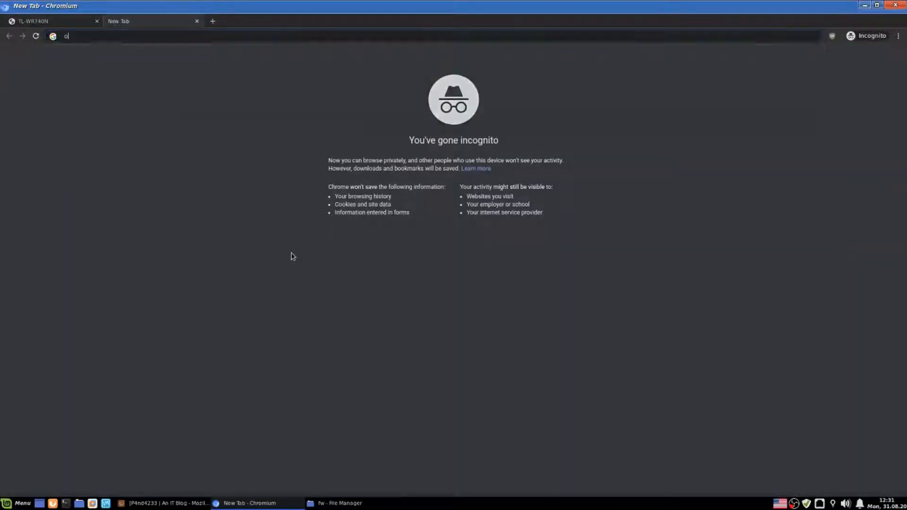
{"action": "type", "text": "penwrt"}
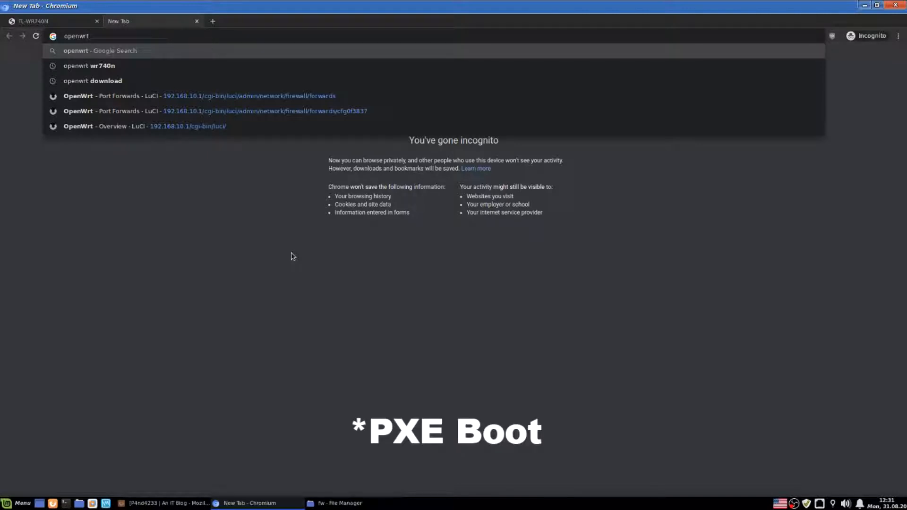
{"action": "key", "text": "Down"}
{"action": "key", "text": "Return"}
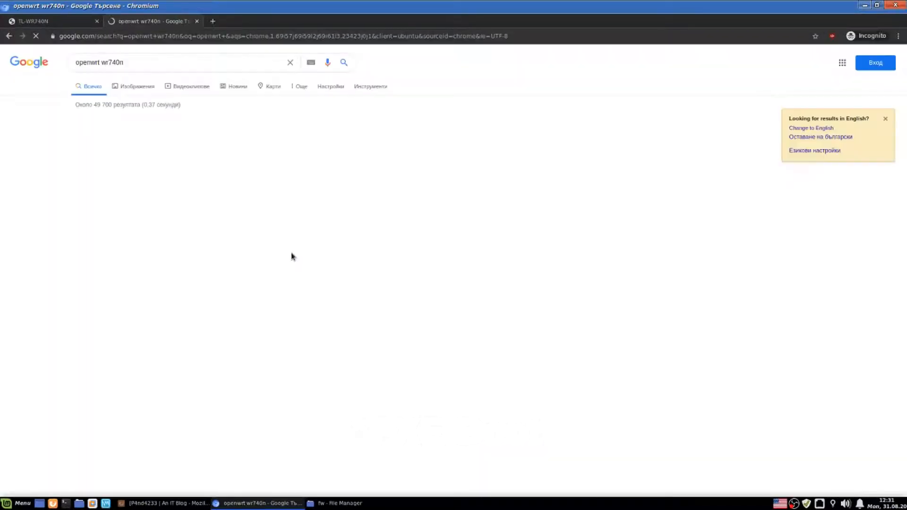
{"action": "left_click", "coordinate": [131, 197]}
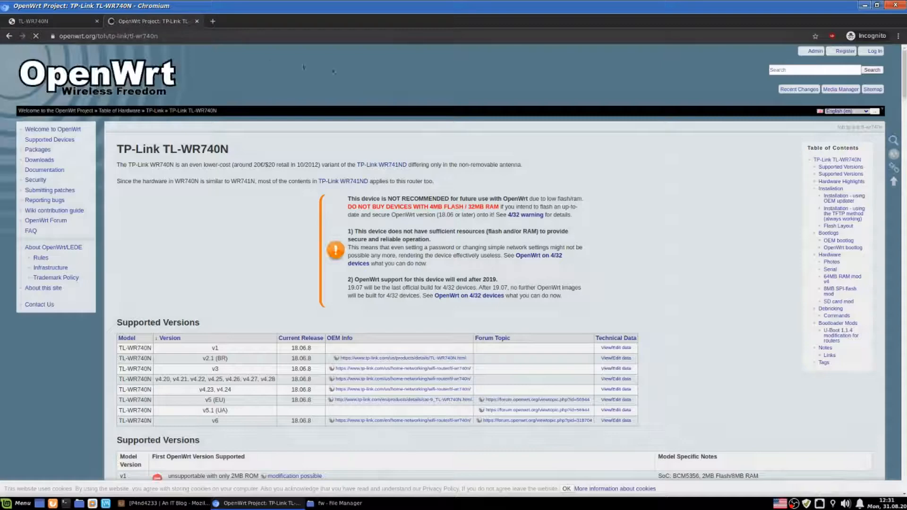
{"action": "left_click_drag", "start_coordinate": [153, 150], "coordinate": [293, 143]}
{"action": "left_click", "coordinate": [293, 147]}
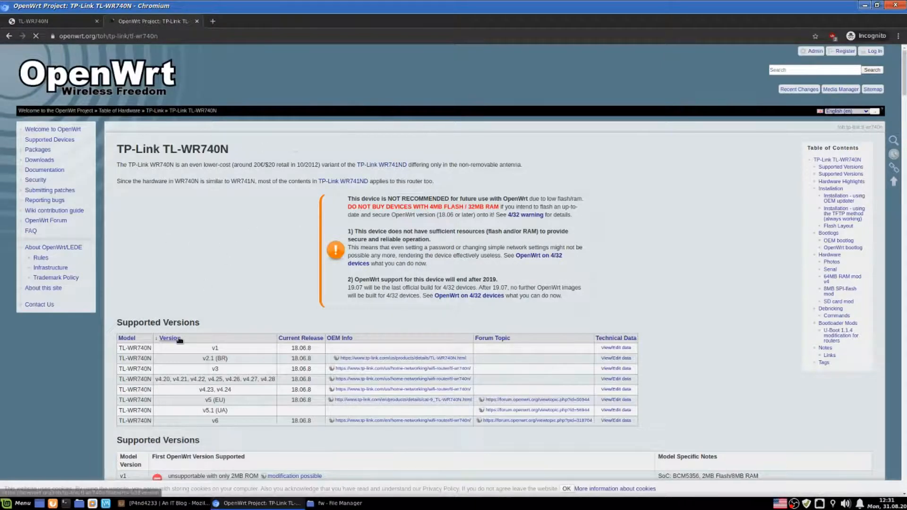
- Find the v2.1 (BR) entry in the Installation table, then return to the router tab
{"action": "scroll", "coordinate": [349, 162], "scroll_direction": "down", "scroll_amount": 5}
{"action": "scroll", "coordinate": [349, 162], "scroll_direction": "down", "scroll_amount": 15}
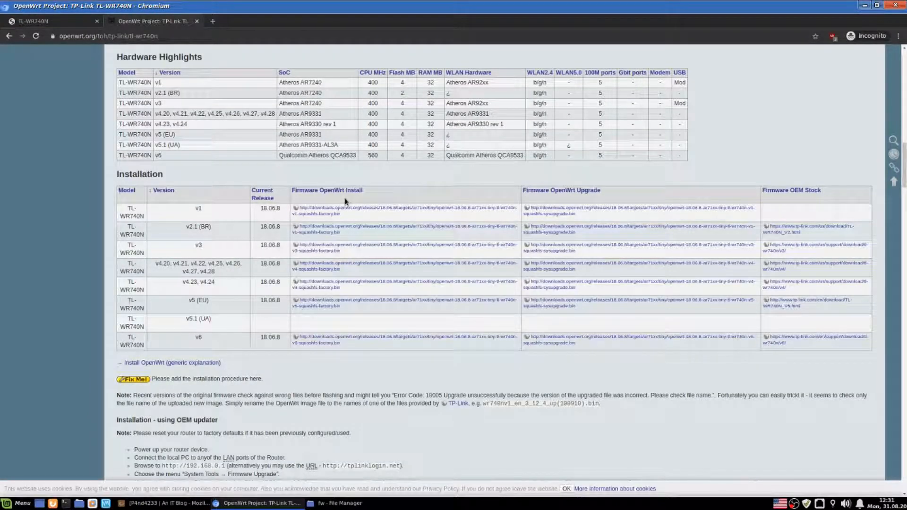
{"action": "left_click_drag", "start_coordinate": [185, 227], "coordinate": [208, 225]}
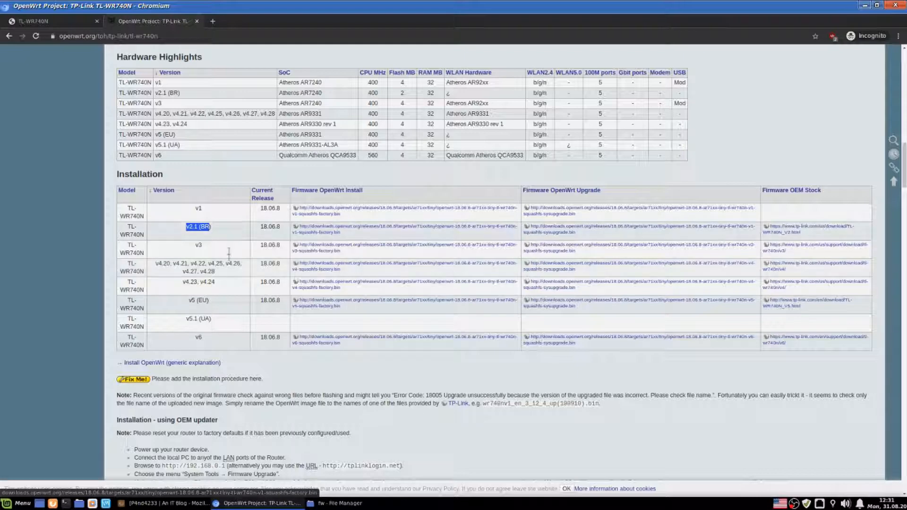
{"action": "left_click", "coordinate": [219, 221]}
{"action": "key", "text": "ctrl+Tab"}
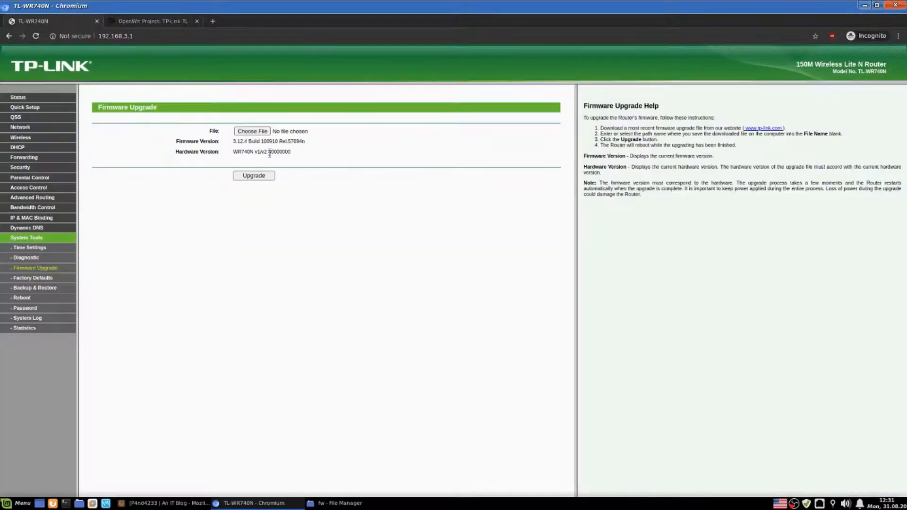
- Set openwrt-18.06.8-ar71xx-tiny-tl-wr740n-v1-squashfs-factory.bin from the fw folder as the upgrade file
{"action": "left_click", "coordinate": [335, 502]}
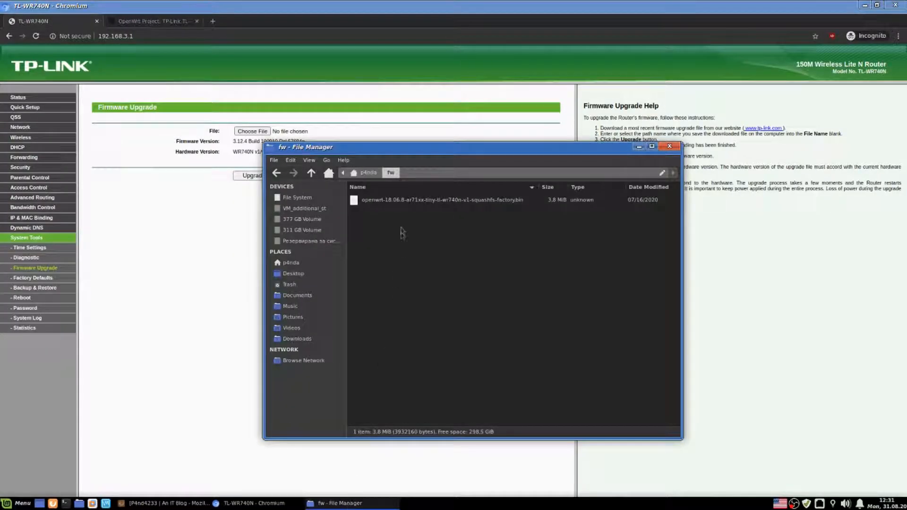
{"action": "left_click_drag", "start_coordinate": [421, 148], "coordinate": [540, 156]}
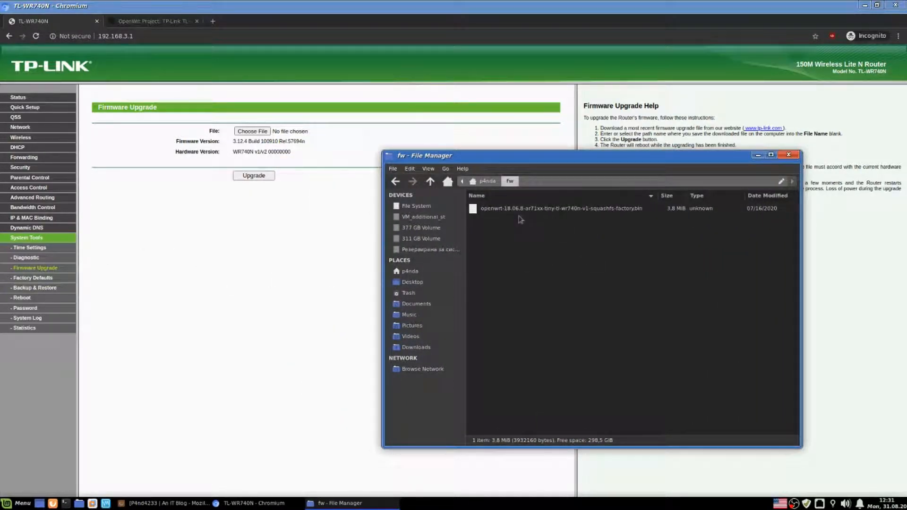
{"action": "left_click_drag", "start_coordinate": [511, 210], "coordinate": [256, 131]}
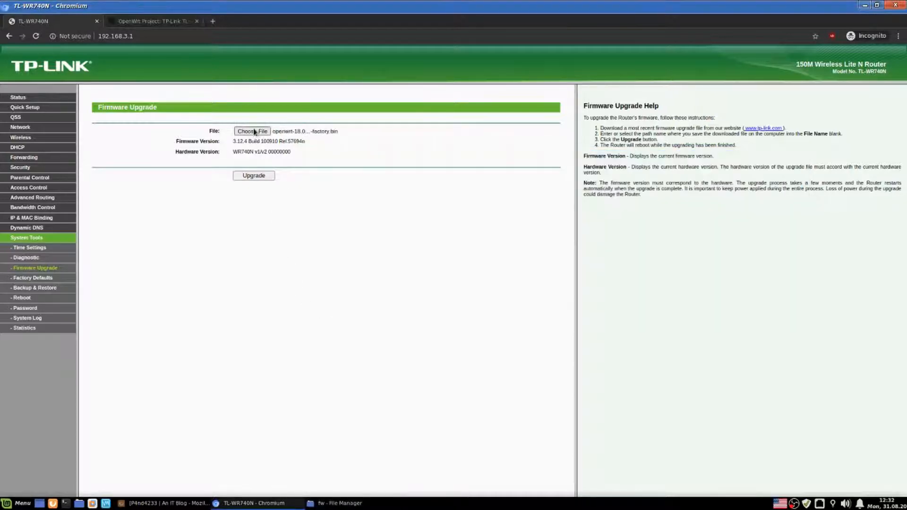
- Flash the OpenWrt 18.06.8 factory firmware, confirming the upgrade and waiting for the restart
{"action": "left_click", "coordinate": [260, 176]}
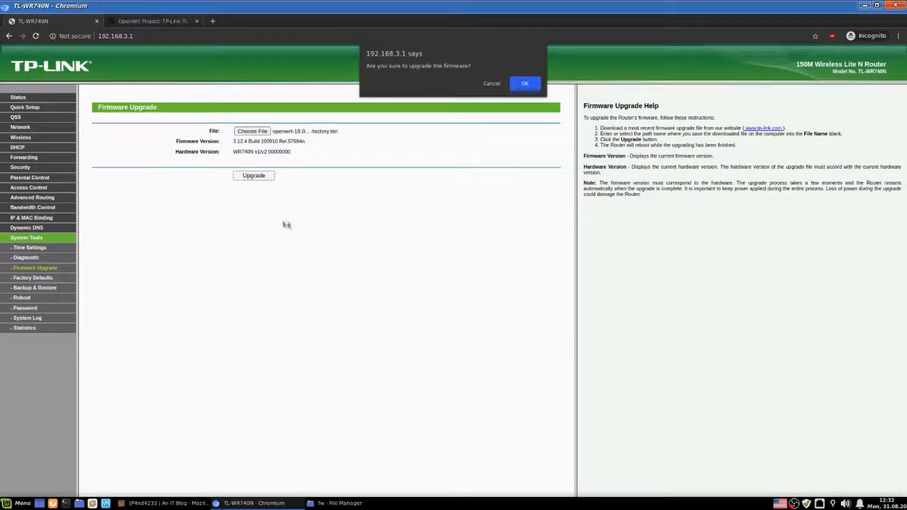
{"action": "left_click", "coordinate": [524, 84]}
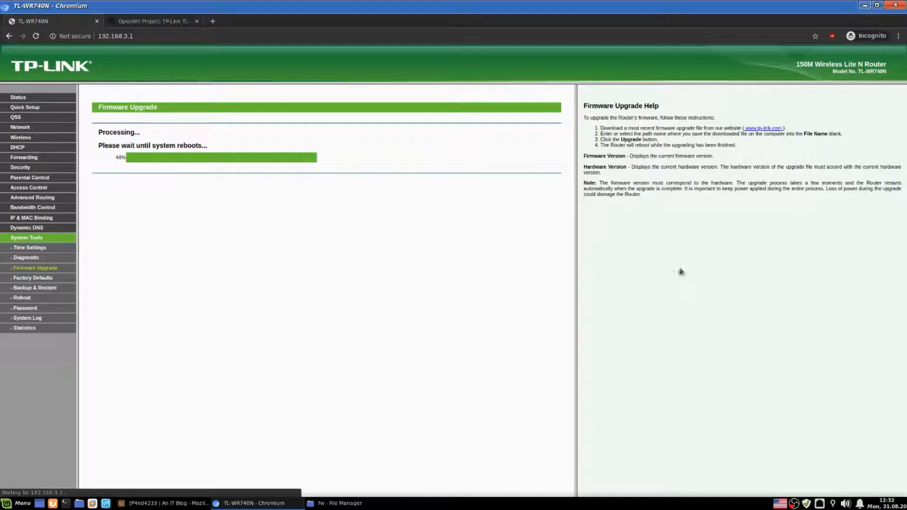
{"action": "left_click", "coordinate": [142, 36]}
{"action": "left_click_drag", "start_coordinate": [142, 36], "coordinate": [100, 38]}
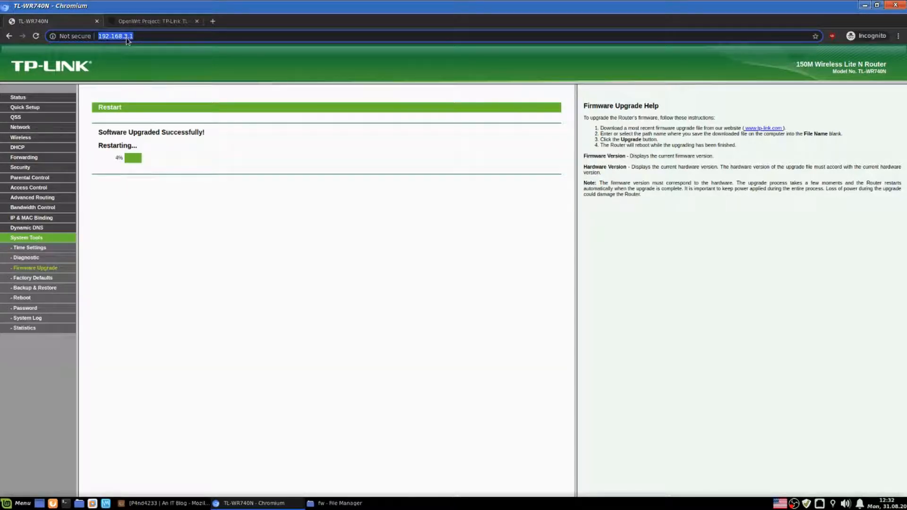
{"action": "left_click", "coordinate": [222, 100]}
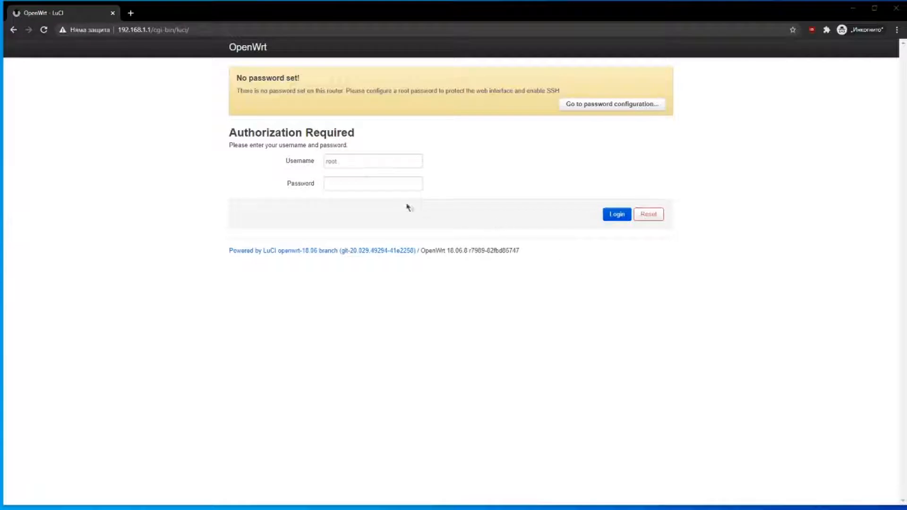
- Log into LuCI at 192.168.1.1 as root with an empty password
{"action": "left_click", "coordinate": [395, 188]}
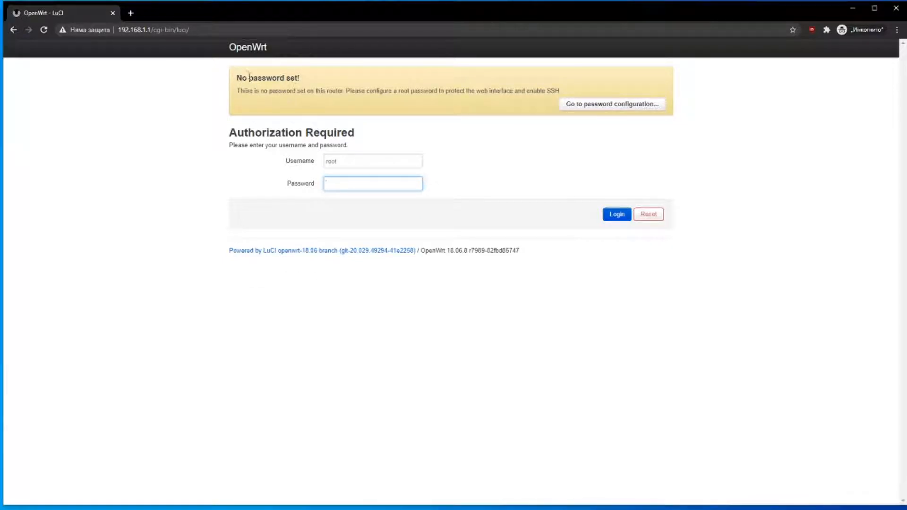
{"action": "left_click_drag", "start_coordinate": [235, 99], "coordinate": [359, 108]}
{"action": "left_click", "coordinate": [382, 108]}
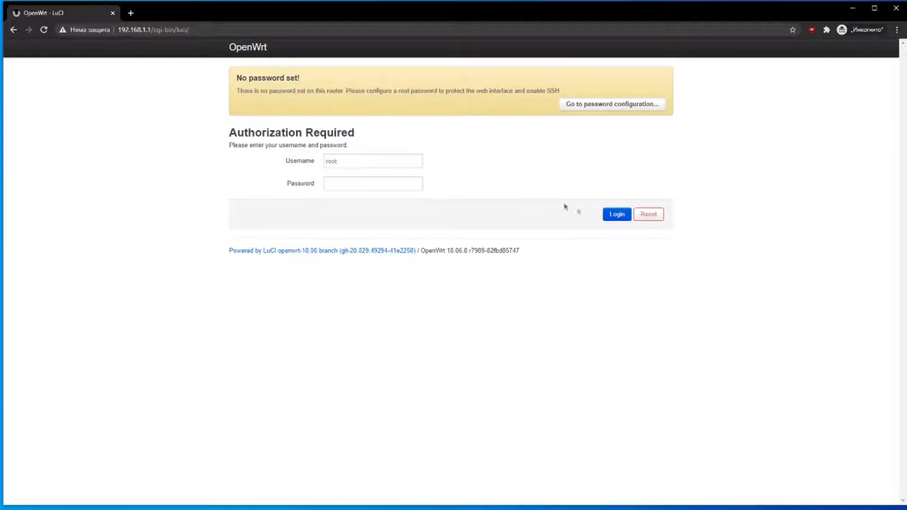
{"action": "left_click", "coordinate": [614, 214]}
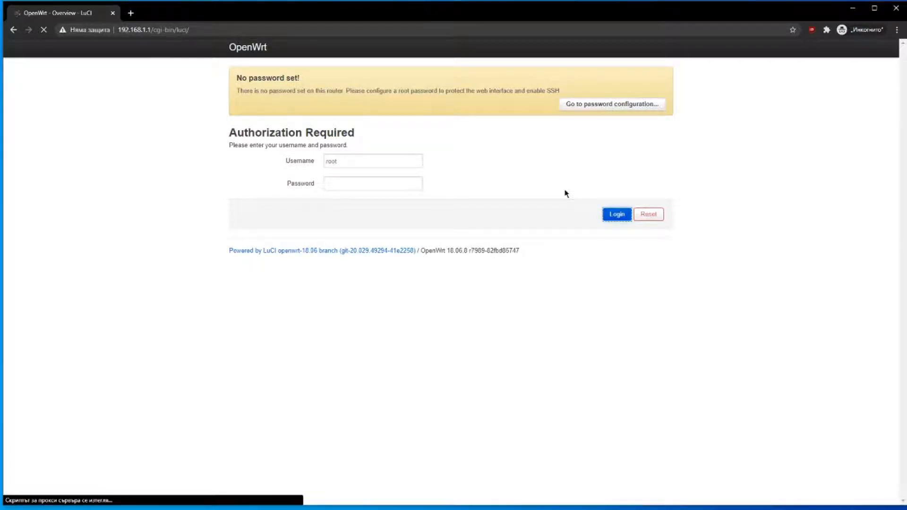
- Enter a new root password and its confirmation on the Administration page
{"action": "left_click", "coordinate": [576, 111]}
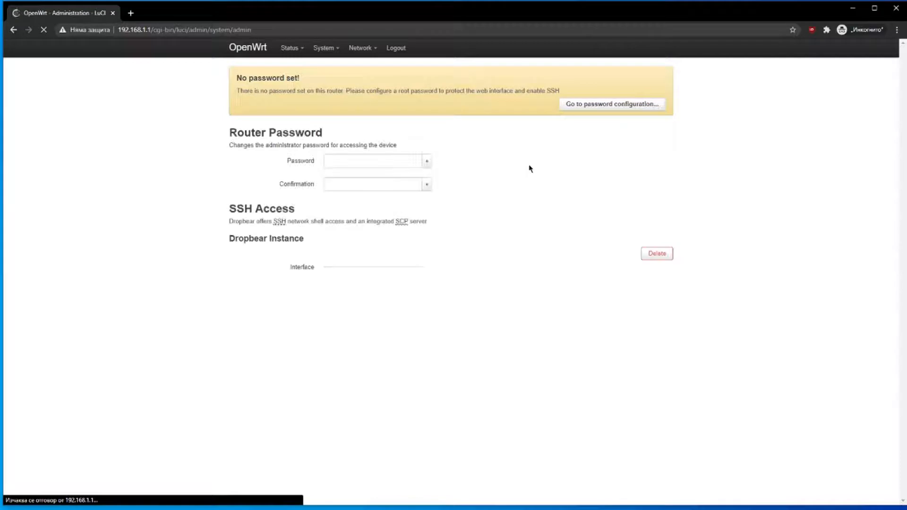
{"action": "left_click", "coordinate": [346, 164]}
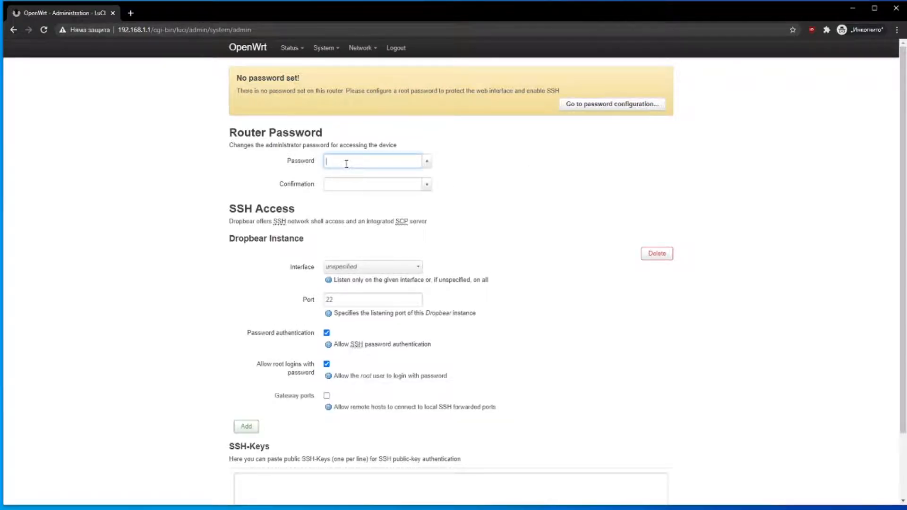
{"action": "key", "text": "Tab"}
{"action": "type", "text": "•"}
{"action": "key", "text": "Tab"}
{"action": "key", "text": "Tab"}
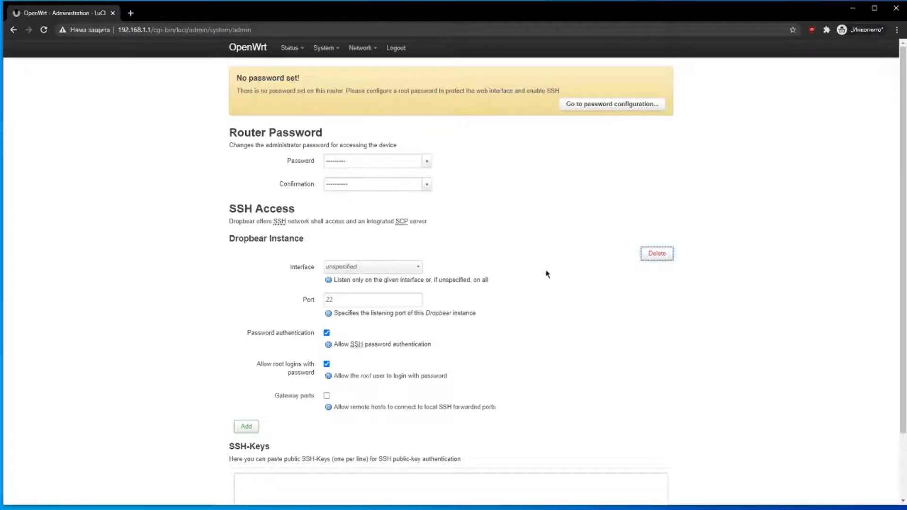
- Restrict the Dropbear SSH instance to listen only on the lan interface
{"action": "scroll", "coordinate": [547, 274], "scroll_direction": "down", "scroll_amount": 2}
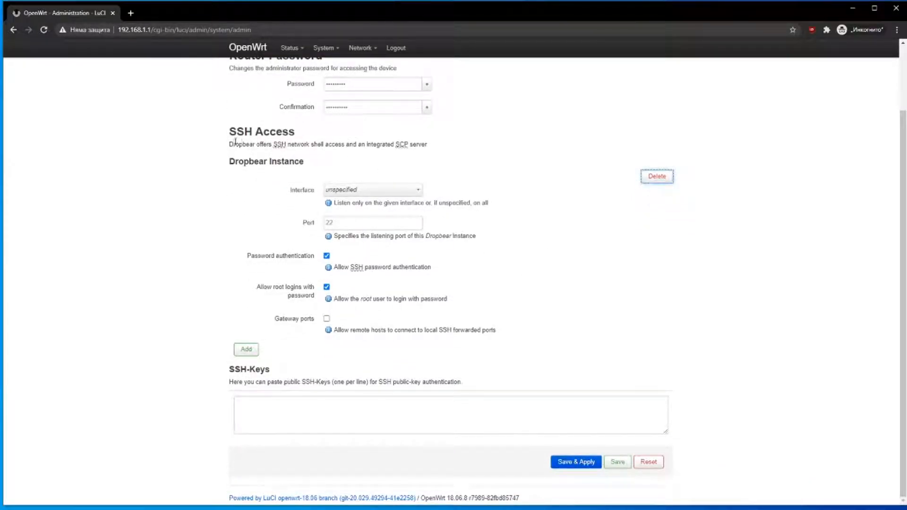
{"action": "left_click_drag", "start_coordinate": [234, 144], "coordinate": [435, 146]}
{"action": "left_click", "coordinate": [435, 145]}
{"action": "left_click", "coordinate": [385, 191]}
{"action": "left_click", "coordinate": [429, 160]}
{"action": "left_click", "coordinate": [416, 191]}
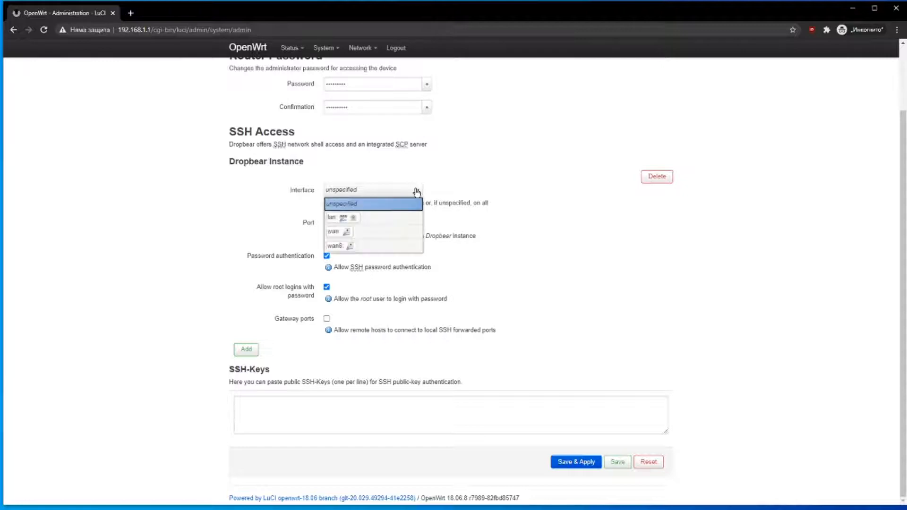
{"action": "left_click", "coordinate": [395, 226]}
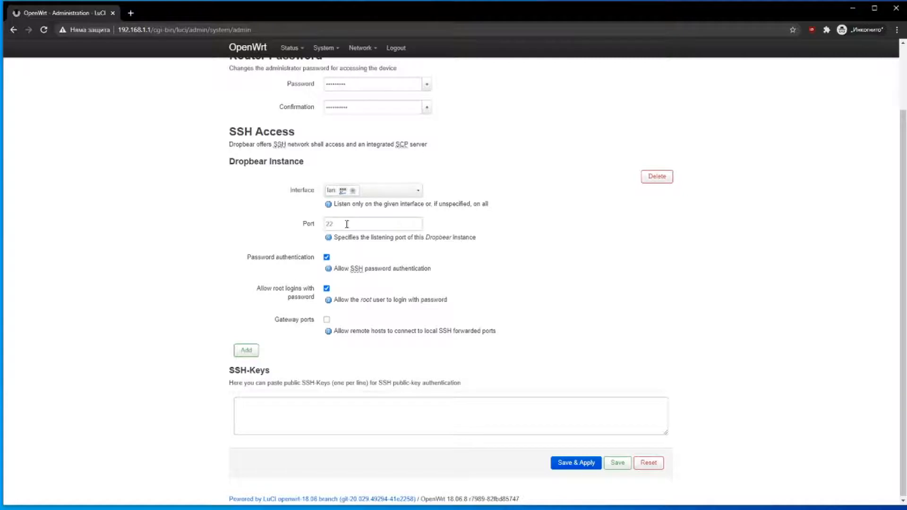
- Keep SSH password authentication and root password logins enabled, then save and apply
{"action": "left_click", "coordinate": [326, 257]}
{"action": "left_click", "coordinate": [326, 288]}
{"action": "left_click_drag", "start_coordinate": [241, 258], "coordinate": [310, 286]}
{"action": "left_click", "coordinate": [310, 286]}
{"action": "left_click", "coordinate": [326, 289]}
{"action": "left_click", "coordinate": [327, 288]}
{"action": "left_click", "coordinate": [326, 257]}
{"action": "left_click", "coordinate": [275, 399]}
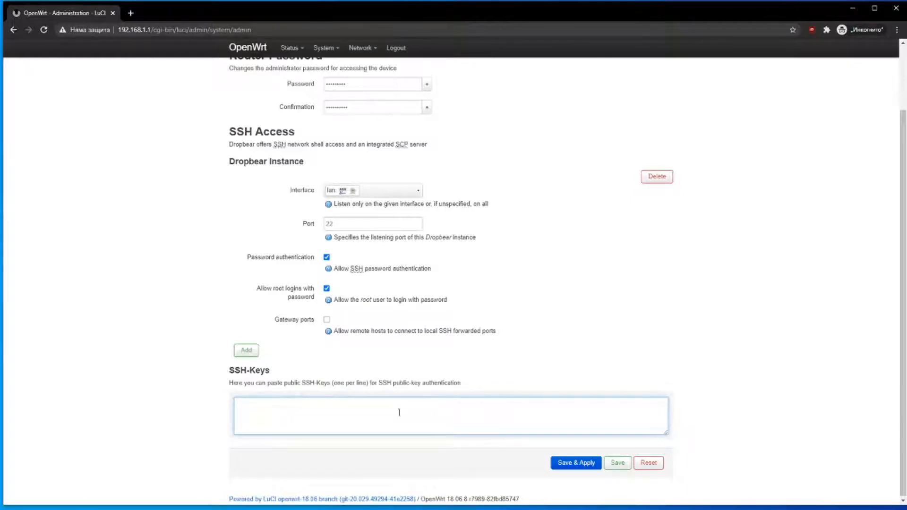
{"action": "left_click", "coordinate": [587, 466]}
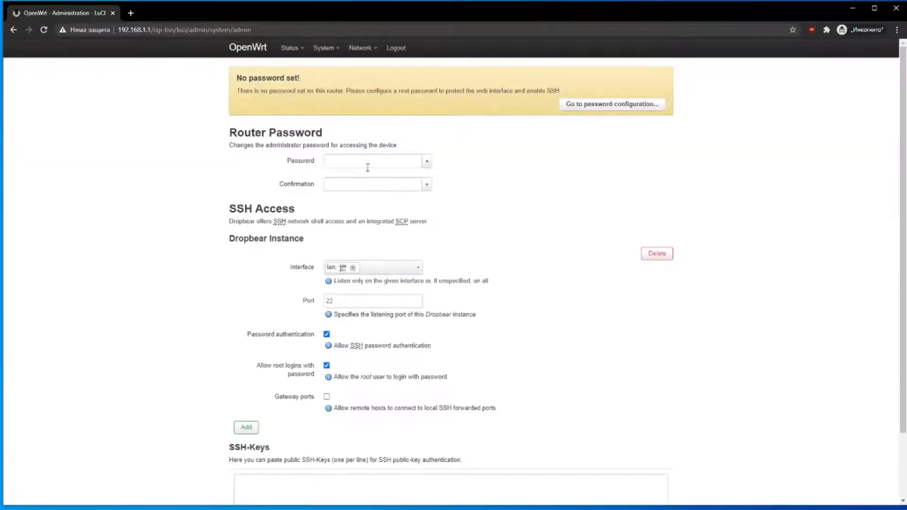
- Re-enter a matching root password and confirmation, save and apply it, then log out
{"action": "left_click", "coordinate": [369, 164]}
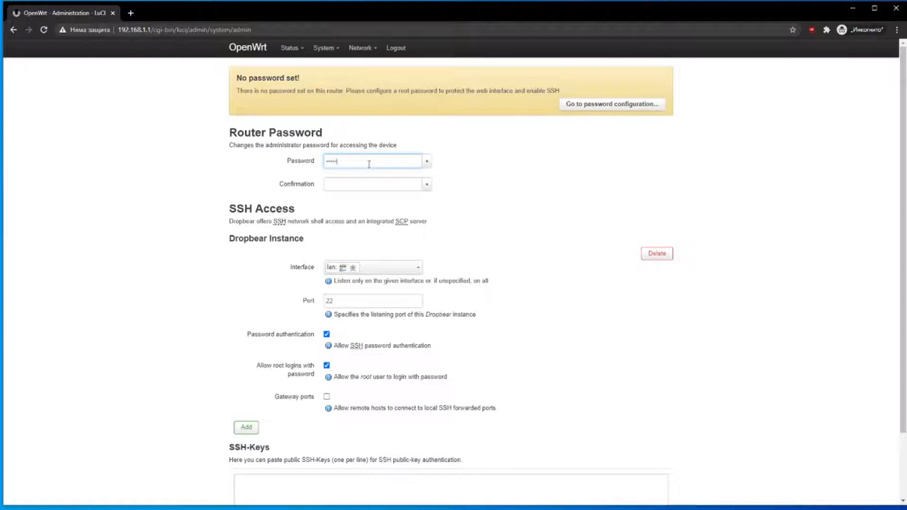
{"action": "key", "text": "Tab"}
{"action": "type", "text": "••••"}
{"action": "key", "text": "Tab"}
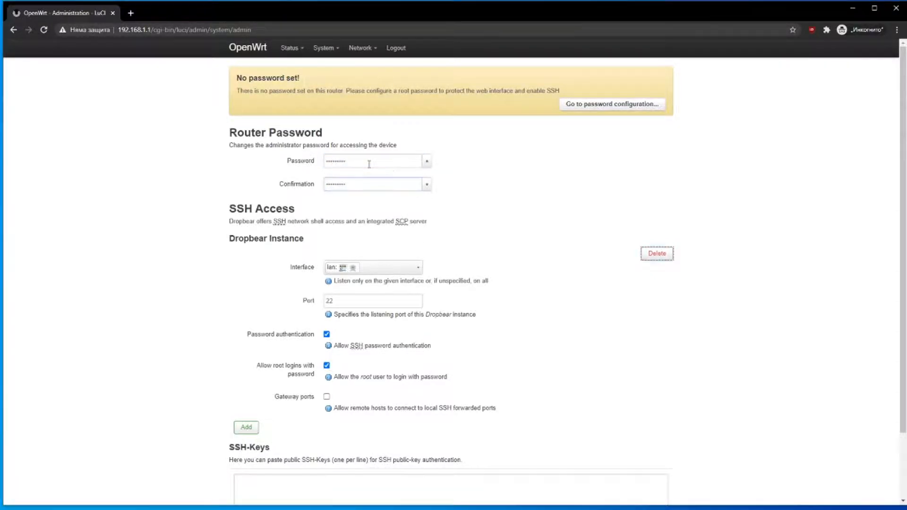
{"action": "scroll", "coordinate": [594, 238], "scroll_direction": "down", "scroll_amount": 3}
{"action": "left_click", "coordinate": [567, 460]}
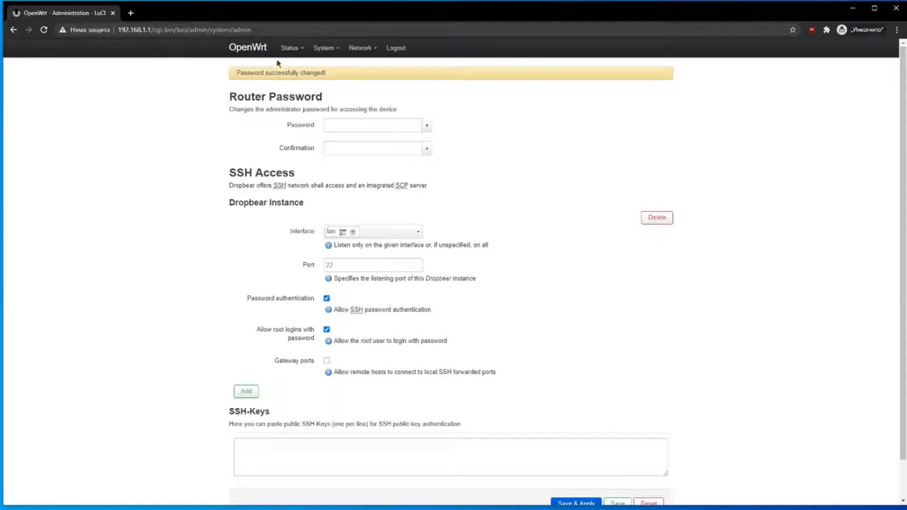
{"action": "left_click", "coordinate": [395, 48]}
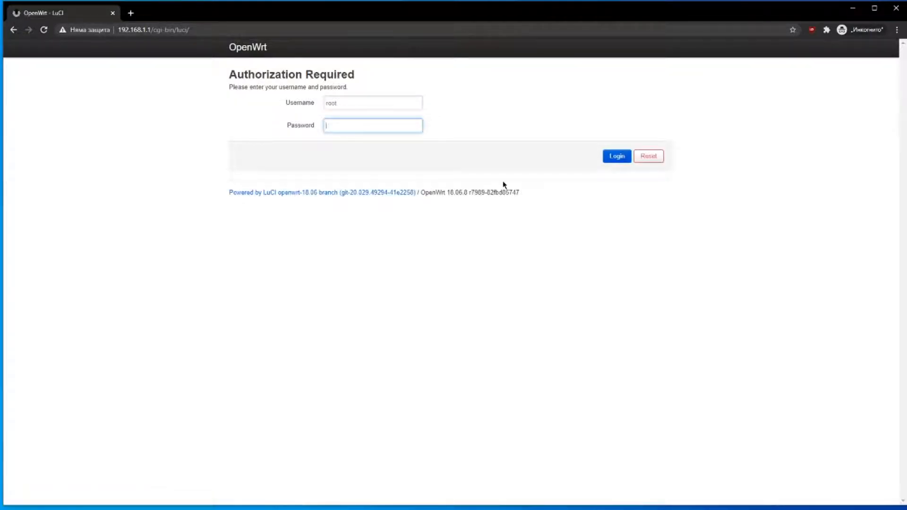
- Log back in with the new password and check the DHCP upstream address 192.168.1.8
{"action": "key", "text": "Return"}
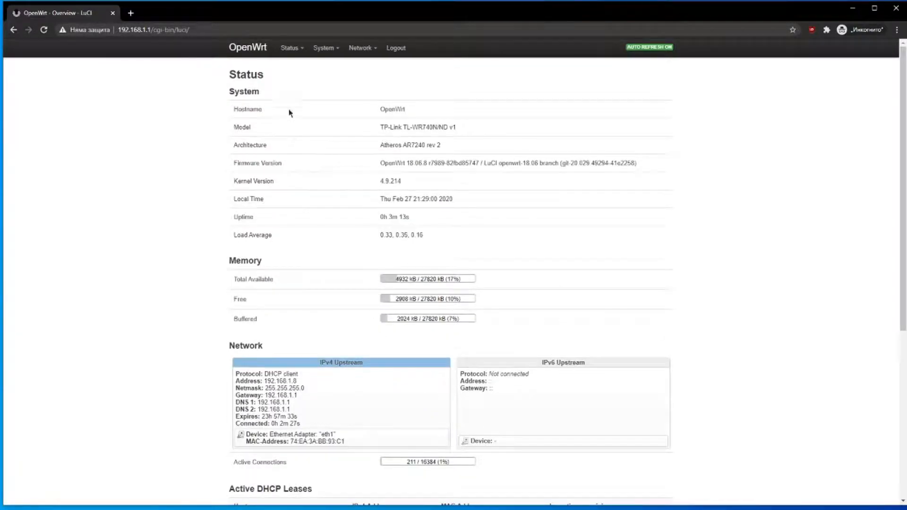
{"action": "left_click_drag", "start_coordinate": [265, 374], "coordinate": [297, 411]}
{"action": "left_click", "coordinate": [297, 415]}
{"action": "mouse_move", "coordinate": [317, 53]}
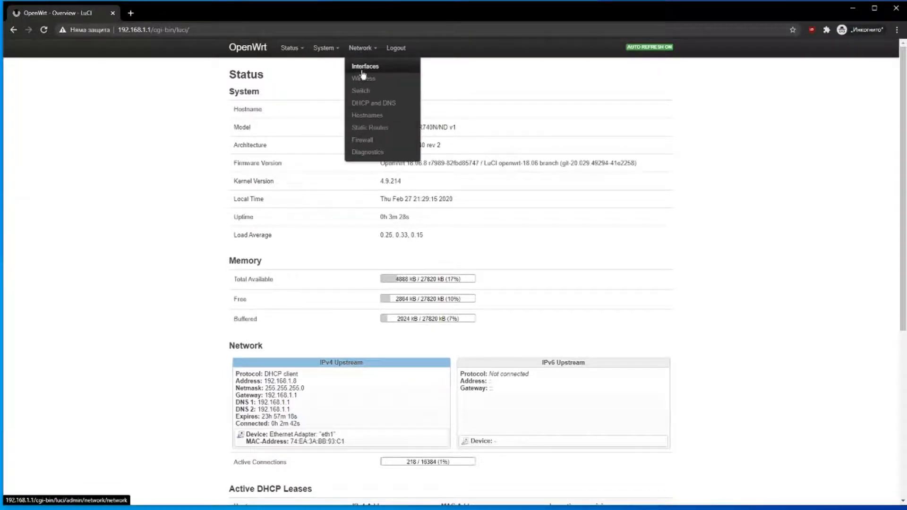
- Open Network > Interfaces and review the LAN, WAN and WAN6 status
{"action": "left_click", "coordinate": [362, 71]}
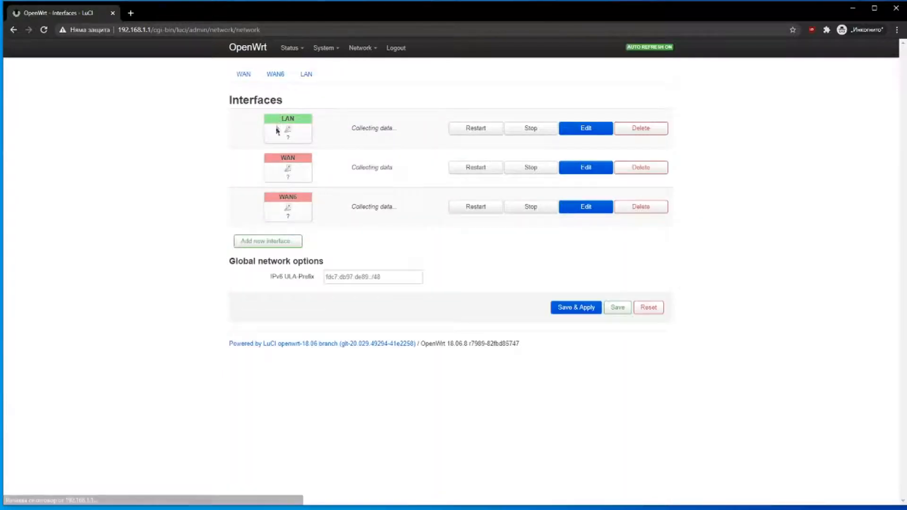
{"action": "left_click_drag", "start_coordinate": [226, 101], "coordinate": [440, 306]}
{"action": "left_click", "coordinate": [443, 307]}
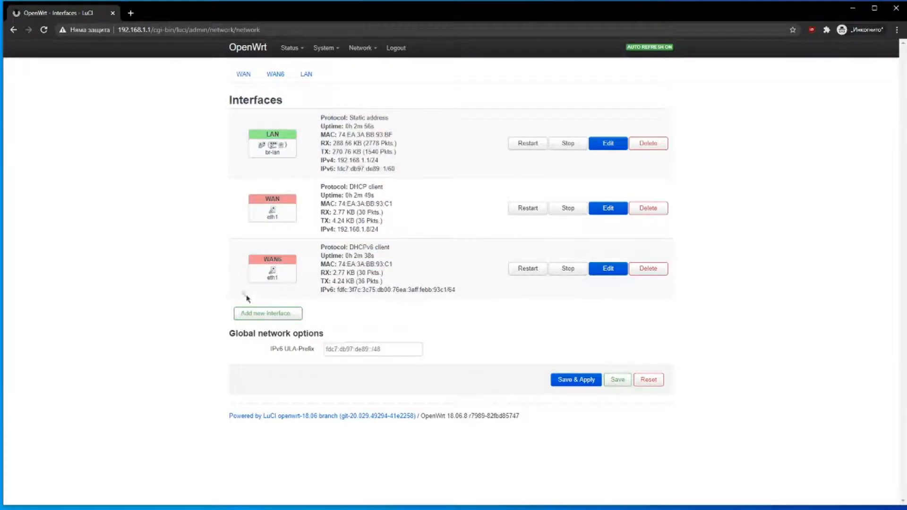
- Cancel a new-interface form after checking its eth0 cover option, then edit the LAN interface
{"action": "left_click", "coordinate": [268, 314]}
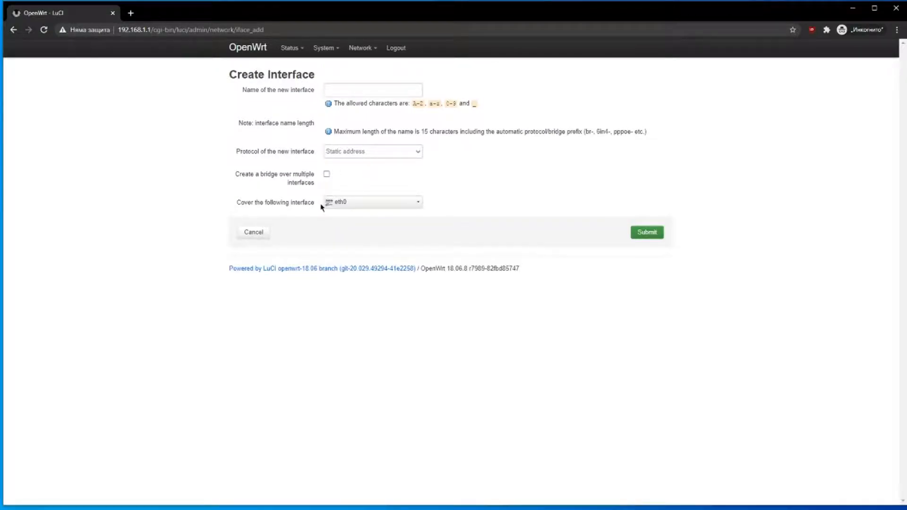
{"action": "left_click", "coordinate": [348, 203]}
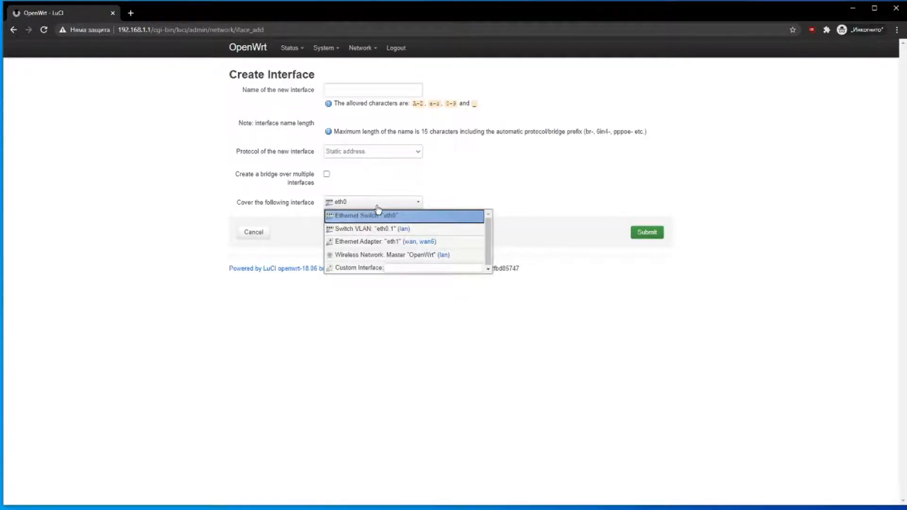
{"action": "left_click", "coordinate": [429, 197]}
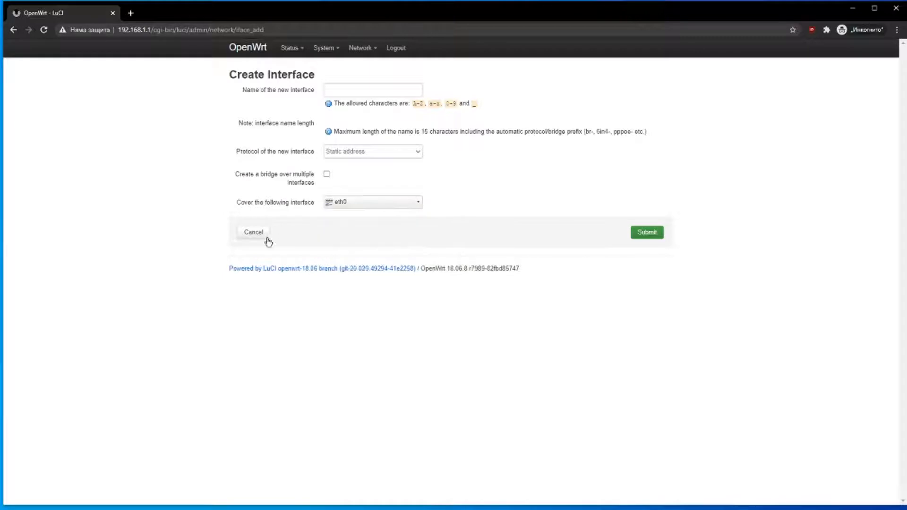
{"action": "left_click", "coordinate": [252, 241]}
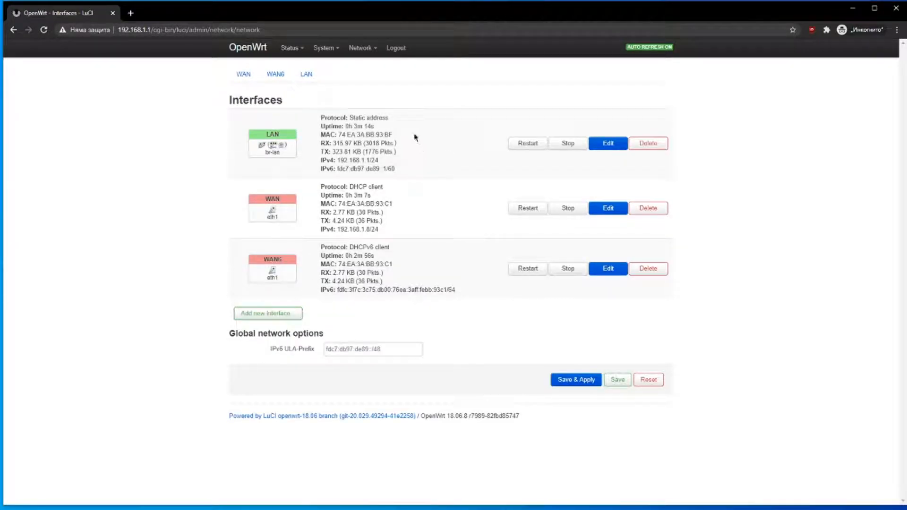
{"action": "left_click", "coordinate": [609, 143]}
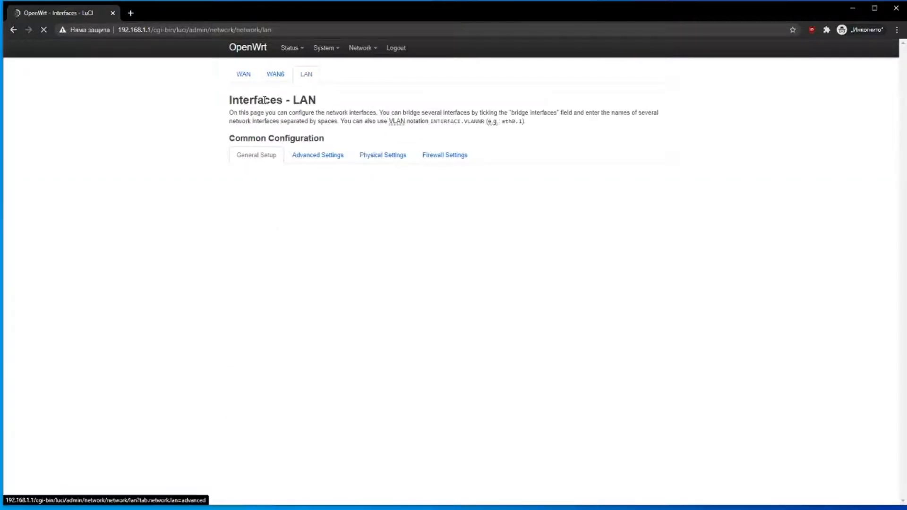
- Change the LAN interface's IPv4 address to 192.168.3.1 and save and apply it
{"action": "left_click_drag", "start_coordinate": [293, 100], "coordinate": [338, 101]}
{"action": "left_click", "coordinate": [338, 101]}
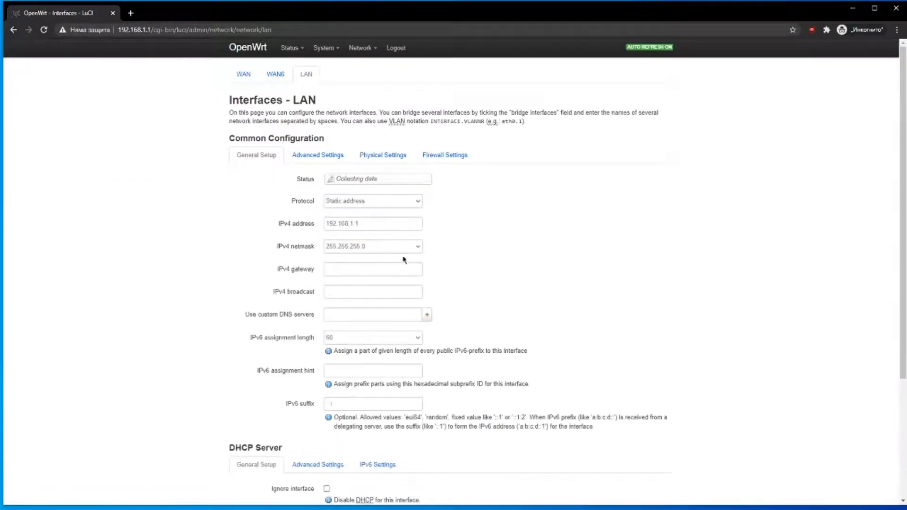
{"action": "left_click", "coordinate": [353, 268]}
{"action": "left_click_drag", "start_coordinate": [354, 269], "coordinate": [349, 270]}
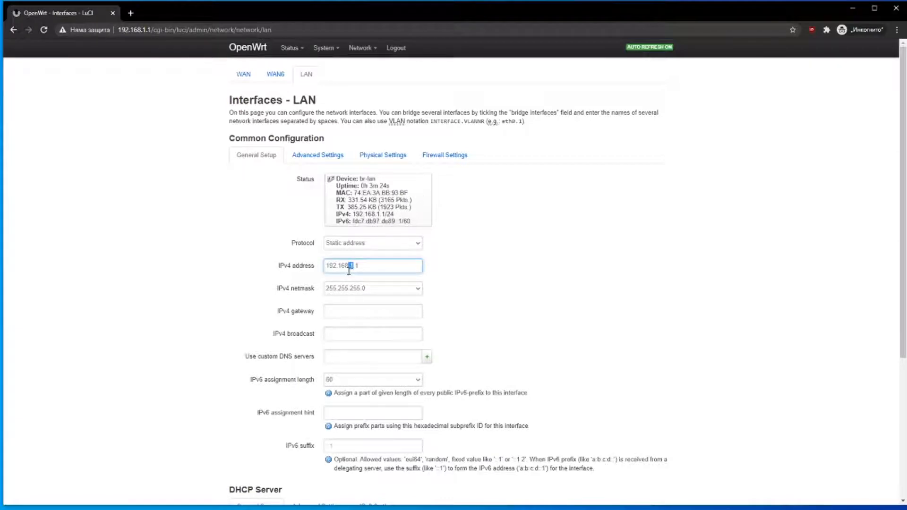
{"action": "scroll", "coordinate": [370, 269], "scroll_direction": "down", "scroll_amount": 5}
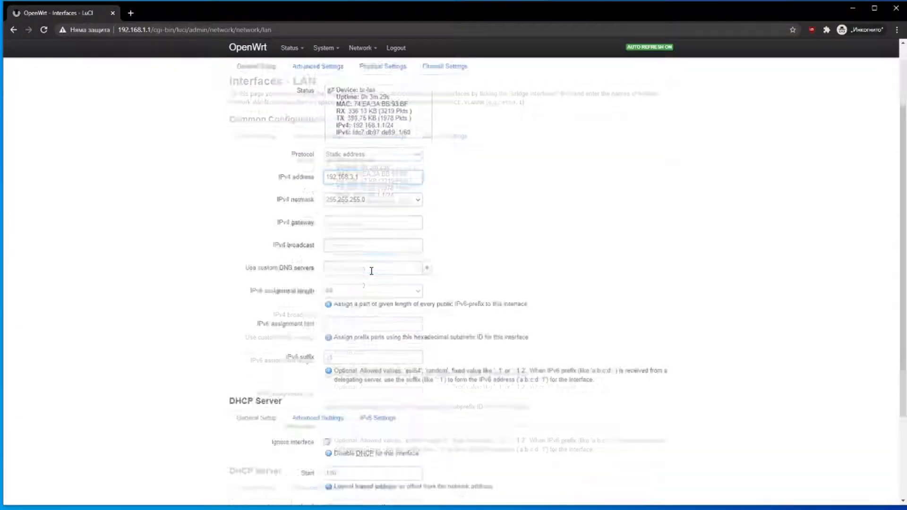
{"action": "left_click", "coordinate": [596, 463]}
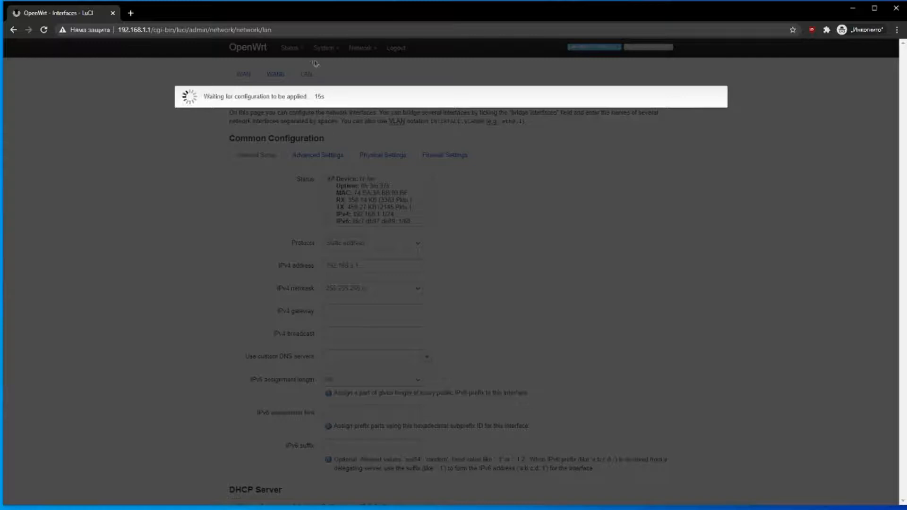
- Point the browser to 192.168.3.1 and log in with the router password
{"action": "left_click_drag", "start_coordinate": [286, 31], "coordinate": [146, 33]}
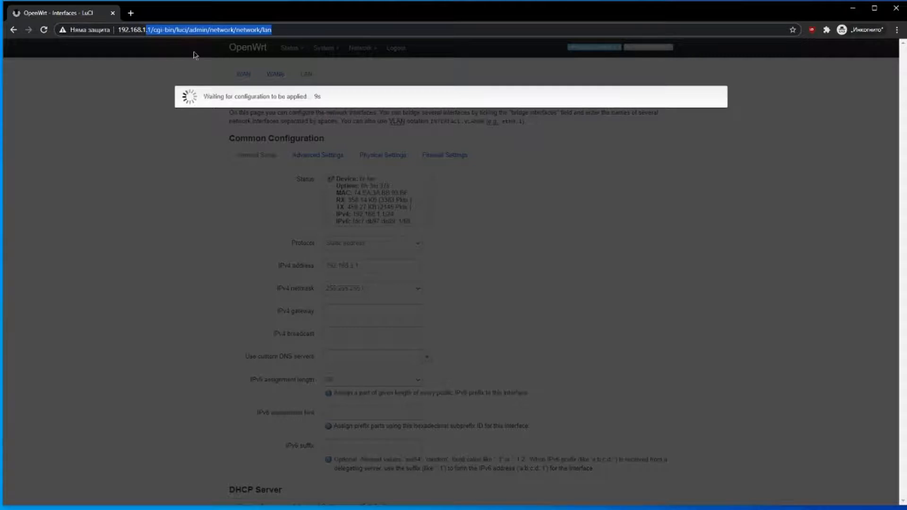
{"action": "key", "text": "BackSpace"}
{"action": "key", "text": "BackSpace"}
{"action": "type", "text": ".3.1"}
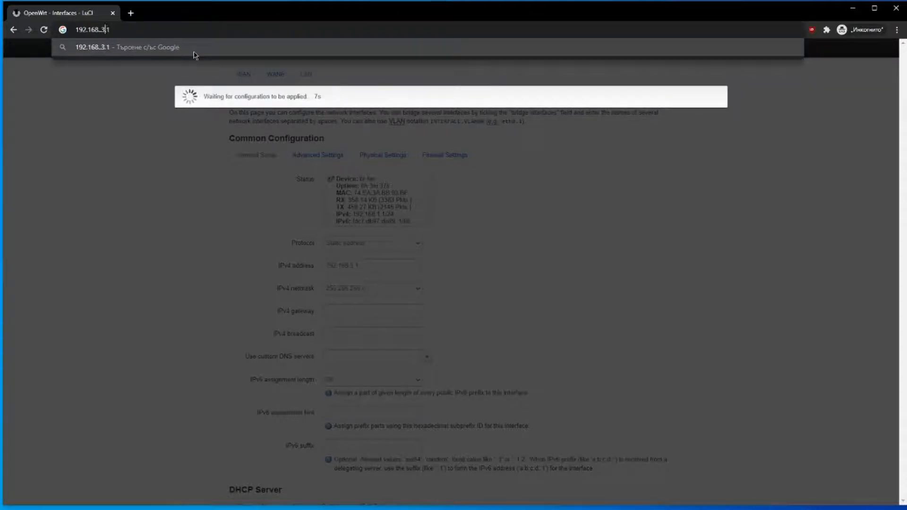
{"action": "key", "text": "Return"}
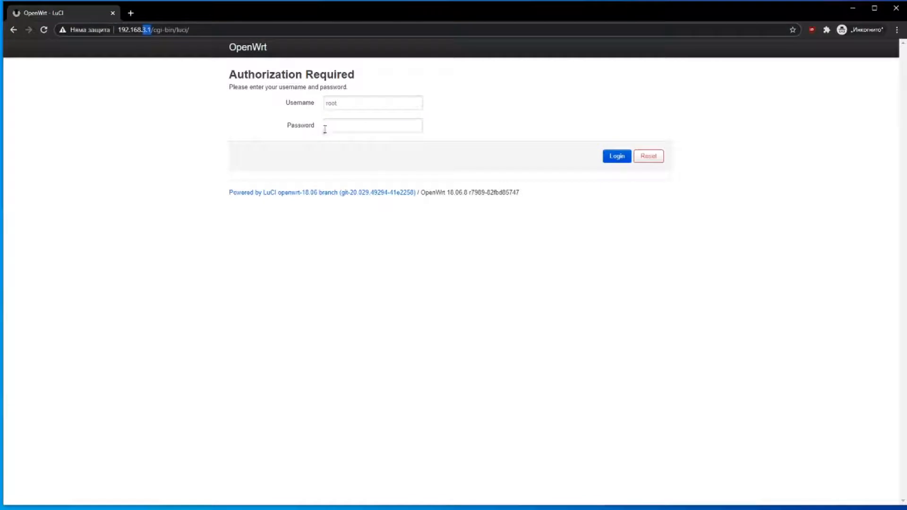
{"action": "left_click", "coordinate": [334, 128]}
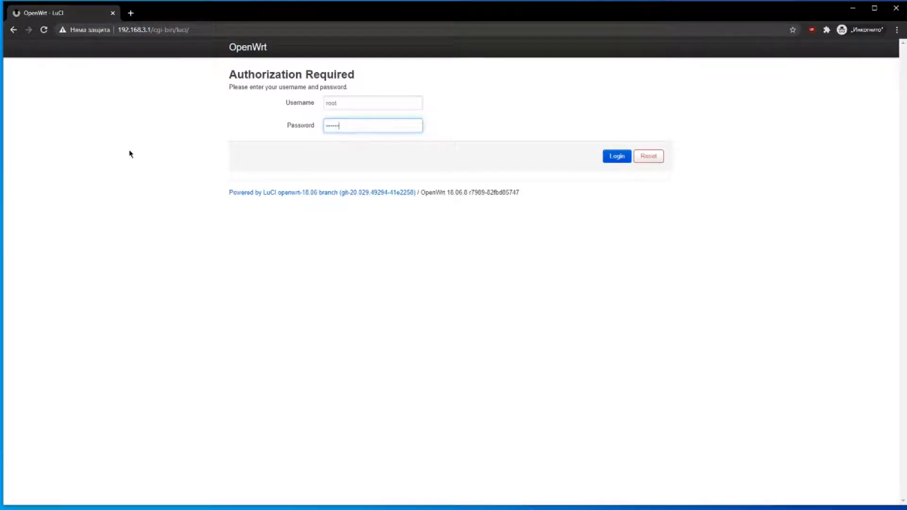
{"action": "key", "text": "Return"}
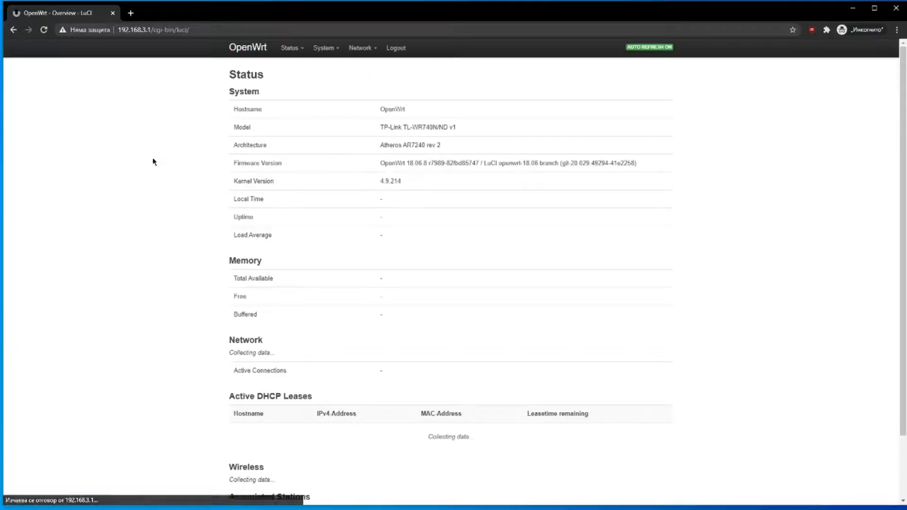
{"action": "scroll", "coordinate": [390, 213], "scroll_direction": "down", "scroll_amount": 3}
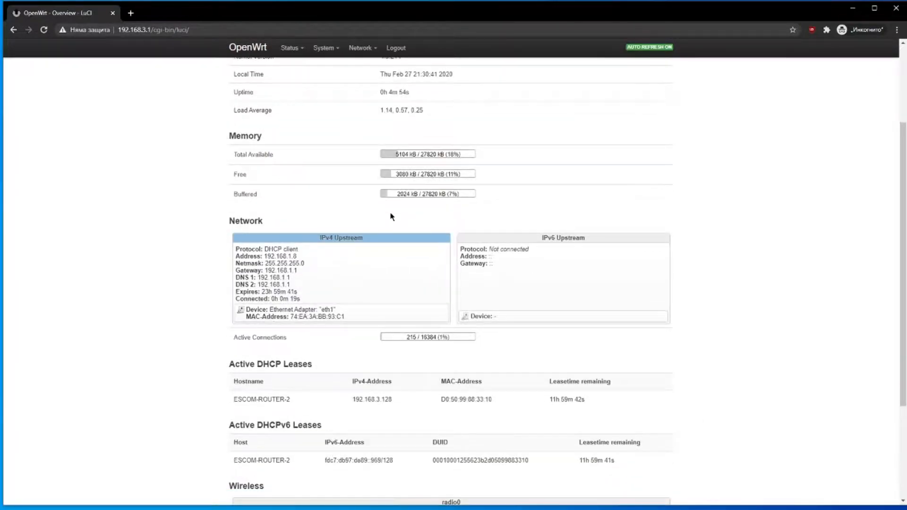
{"action": "scroll", "coordinate": [391, 216], "scroll_direction": "up", "scroll_amount": 3}
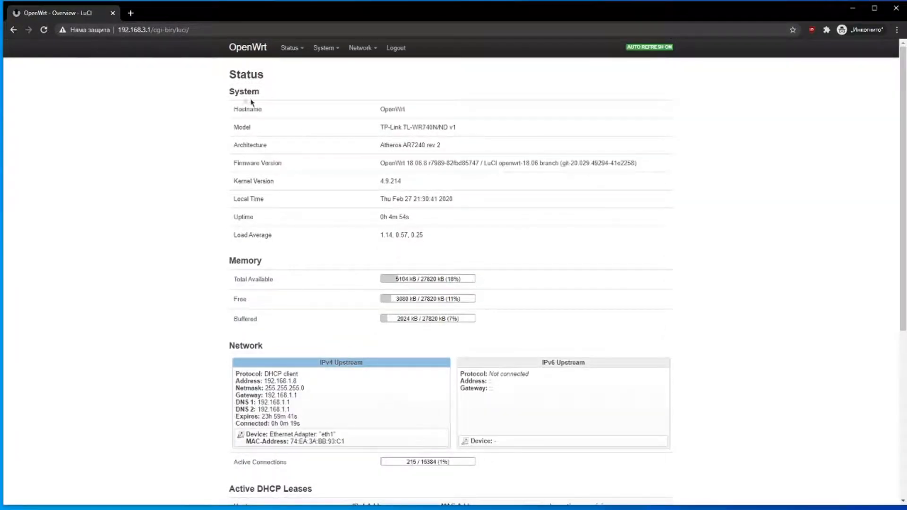
{"action": "left_click_drag", "start_coordinate": [221, 80], "coordinate": [283, 101]}
{"action": "left_click", "coordinate": [285, 103]}
{"action": "left_click_drag", "start_coordinate": [203, 77], "coordinate": [439, 238]}
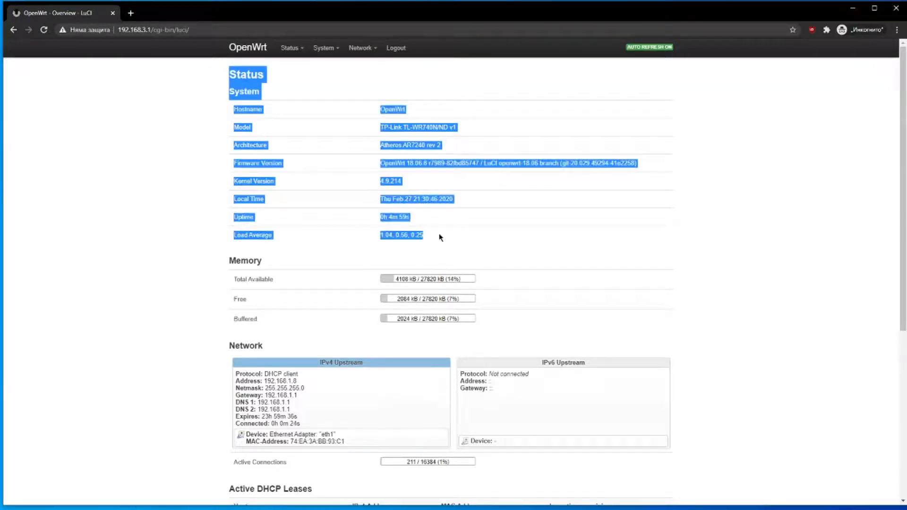
{"action": "left_click", "coordinate": [324, 263]}
{"action": "scroll", "coordinate": [326, 264], "scroll_direction": "down", "scroll_amount": 2}
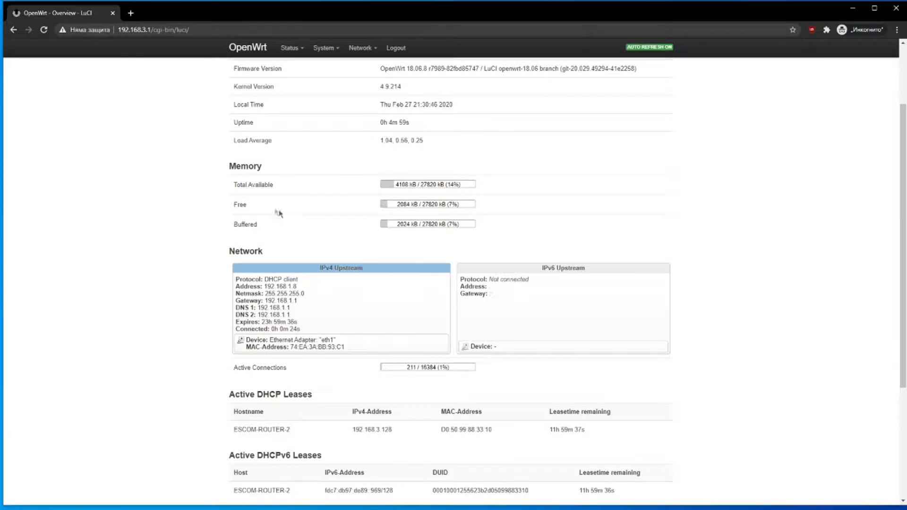
{"action": "scroll", "coordinate": [137, 208], "scroll_direction": "down", "scroll_amount": 1}
{"action": "left_click_drag", "start_coordinate": [332, 145], "coordinate": [268, 178]}
{"action": "left_click", "coordinate": [269, 178]}
{"action": "left_click_drag", "start_coordinate": [237, 231], "coordinate": [309, 277]}
{"action": "left_click", "coordinate": [309, 278]}
{"action": "scroll", "coordinate": [219, 267], "scroll_direction": "down", "scroll_amount": 3}
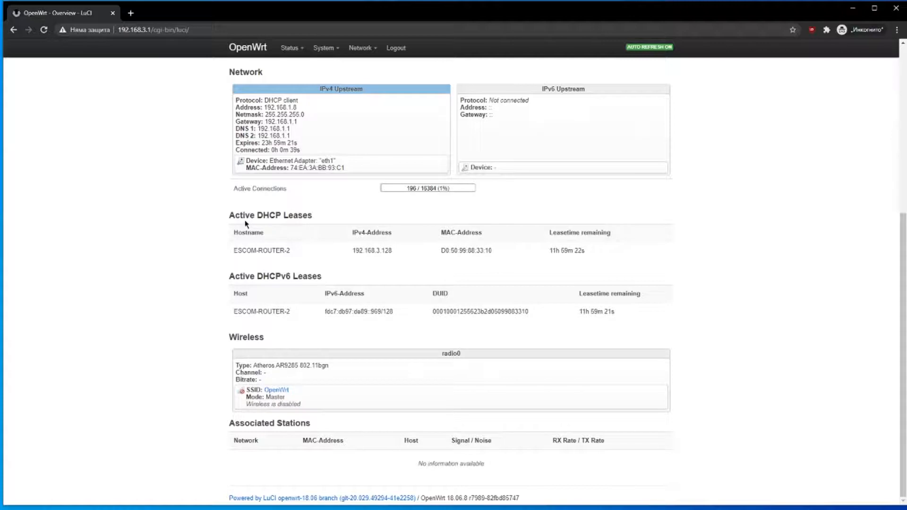
{"action": "left_click_drag", "start_coordinate": [276, 215], "coordinate": [367, 309]}
{"action": "left_click", "coordinate": [299, 360]}
{"action": "left_click_drag", "start_coordinate": [229, 330], "coordinate": [293, 404]}
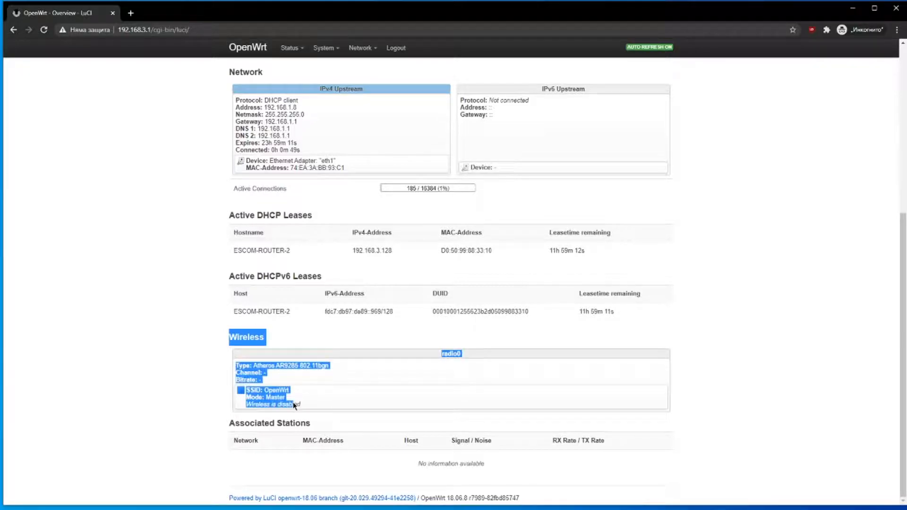
{"action": "left_click", "coordinate": [198, 361]}
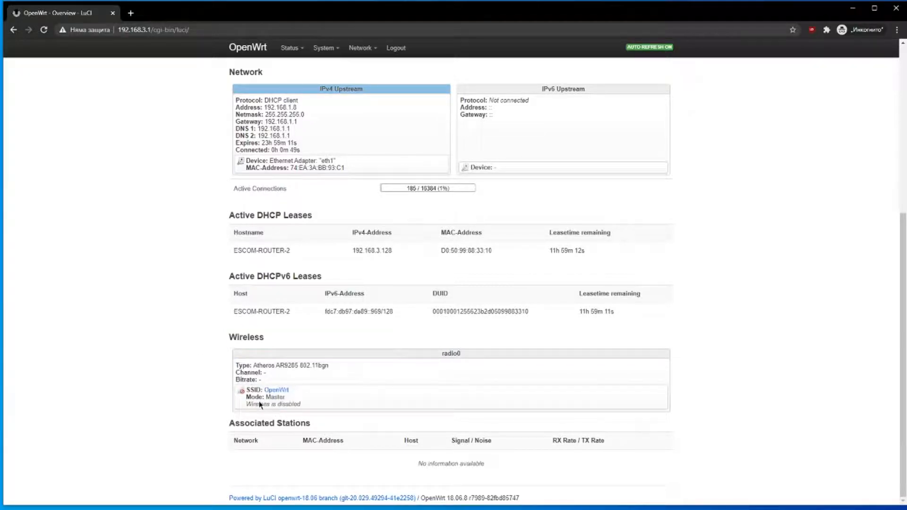
{"action": "scroll", "coordinate": [150, 307], "scroll_direction": "up", "scroll_amount": 6}
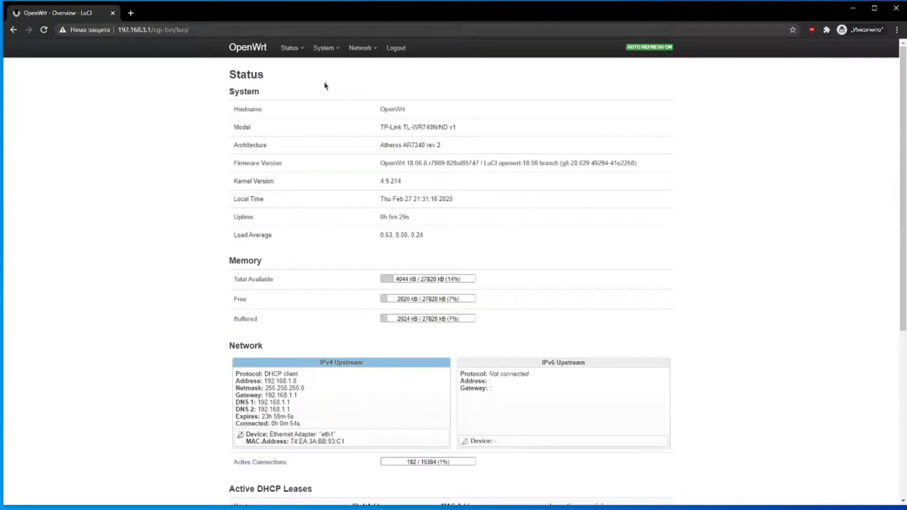
{"action": "mouse_move", "coordinate": [359, 60]}
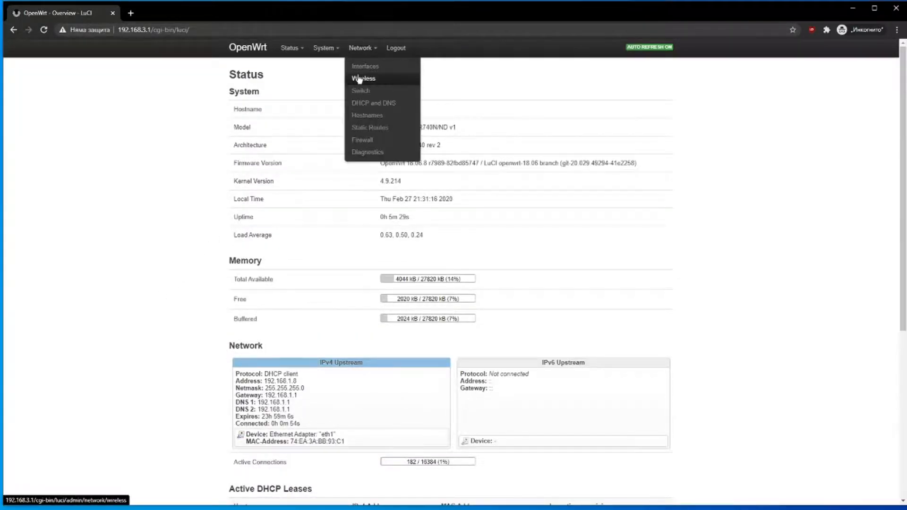
- Edit the OpenWrt wireless network and set the radio's country code to BG - Bulgaria
{"action": "left_click", "coordinate": [359, 78]}
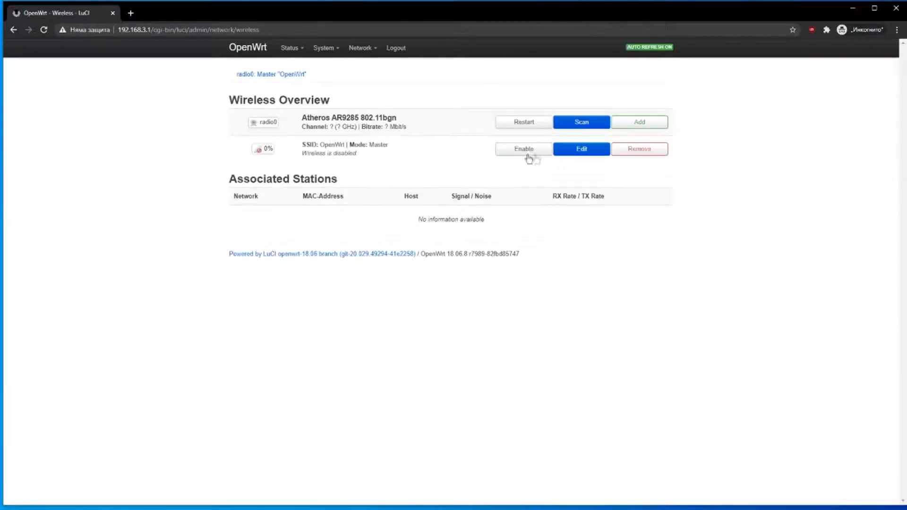
{"action": "left_click", "coordinate": [586, 155]}
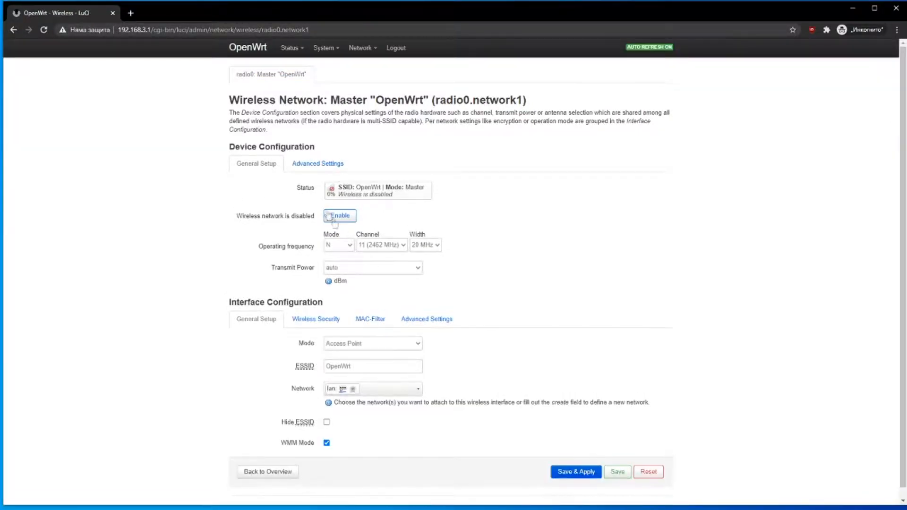
{"action": "left_click", "coordinate": [317, 165]}
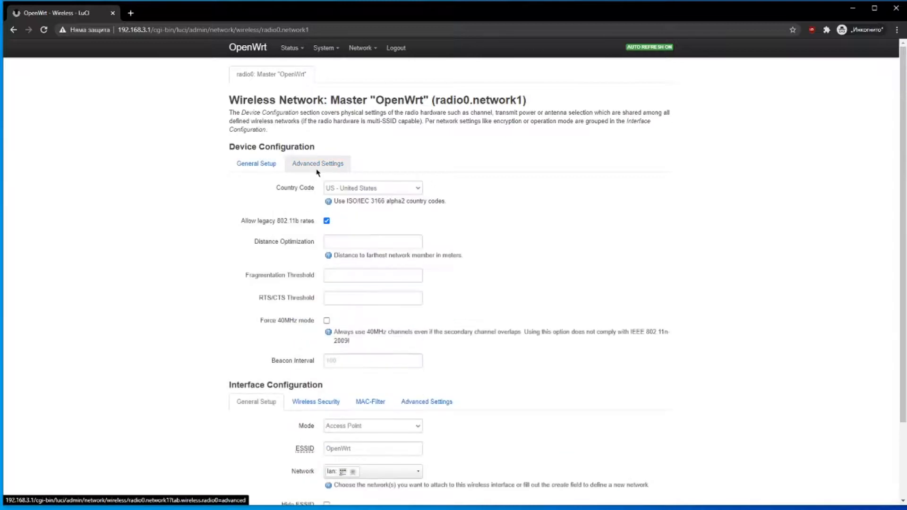
{"action": "left_click", "coordinate": [358, 188]}
{"action": "type", "text": "bg"}
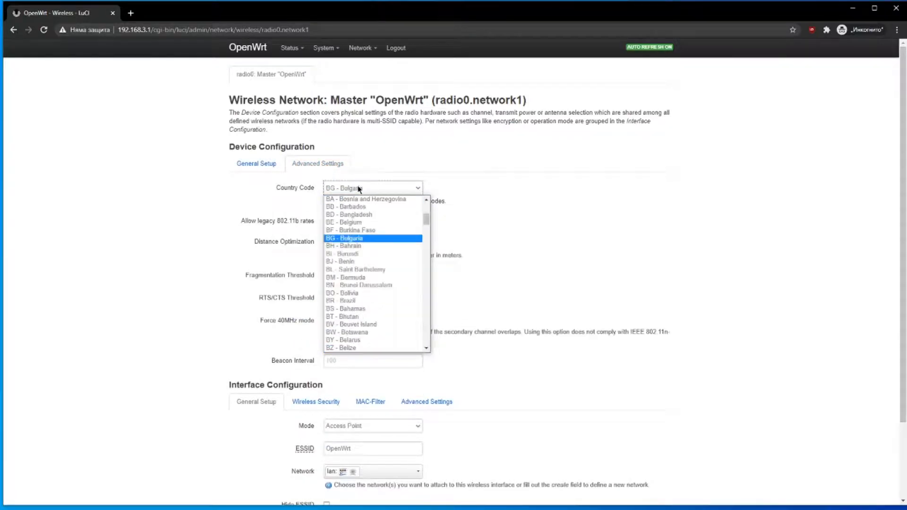
{"action": "left_click", "coordinate": [351, 234]}
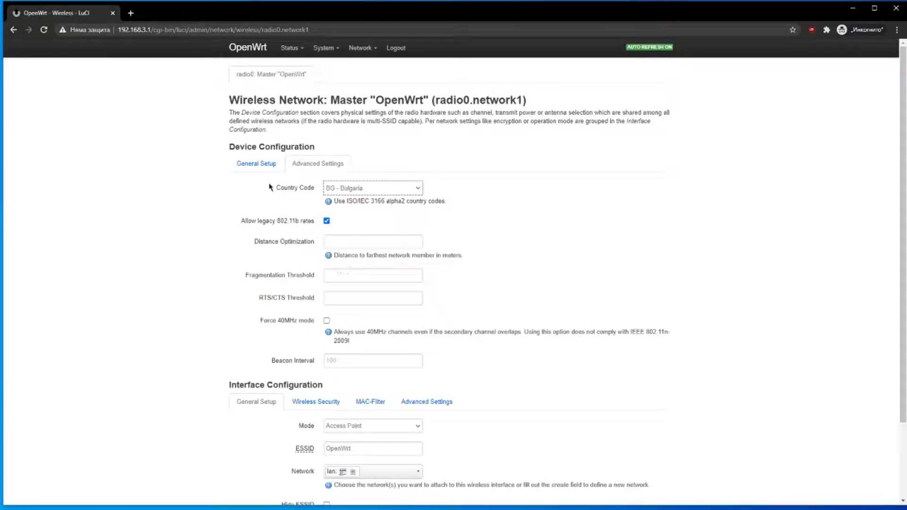
- Change the ESSID from OpenWrt to Xcorp-Prod and check the attached network list
{"action": "left_click", "coordinate": [265, 165]}
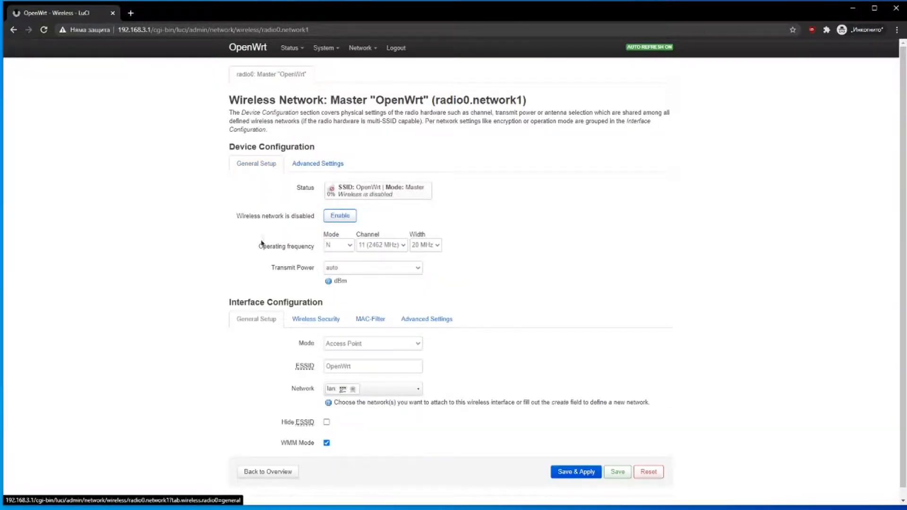
{"action": "double_click", "coordinate": [364, 357]}
{"action": "type", "text": "X"}
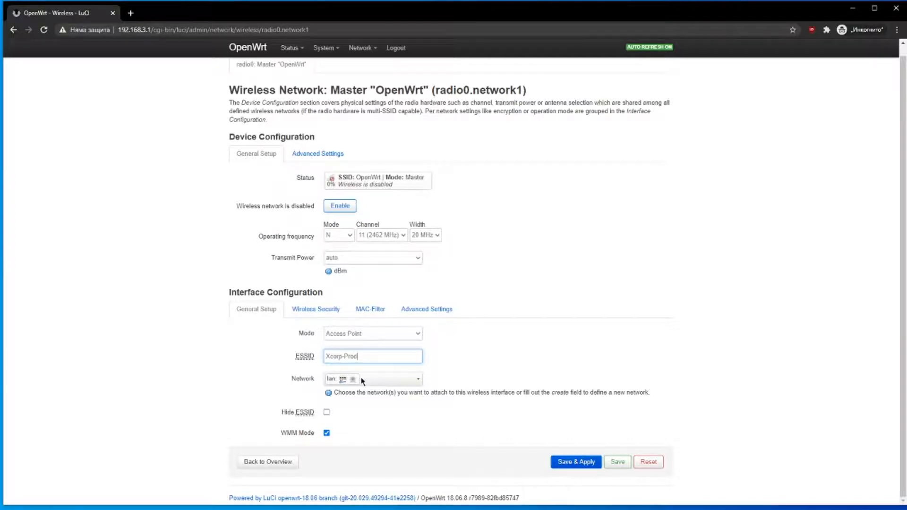
{"action": "type", "text": "corp-Prod"}
{"action": "left_click", "coordinate": [362, 379]}
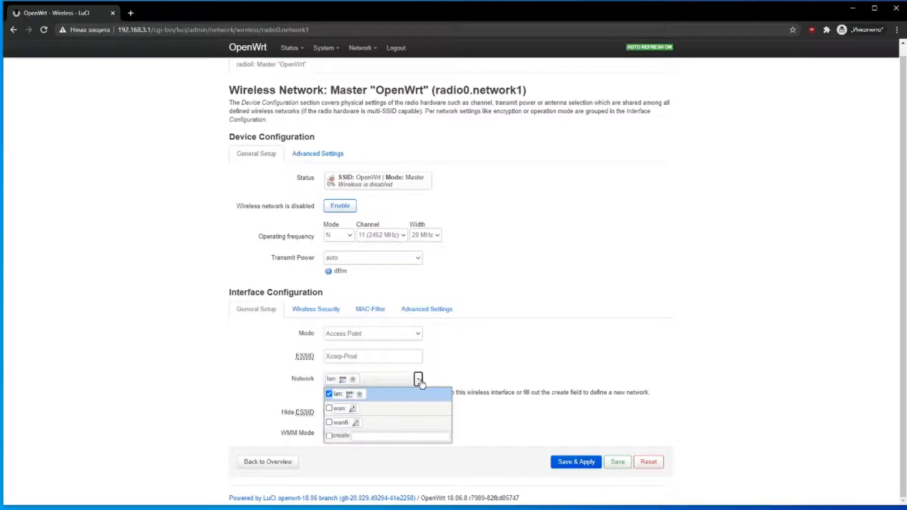
- Keep lan attached and set WPA2-PSK encryption with a new key and KRACK countermeasures
{"action": "left_click", "coordinate": [473, 368]}
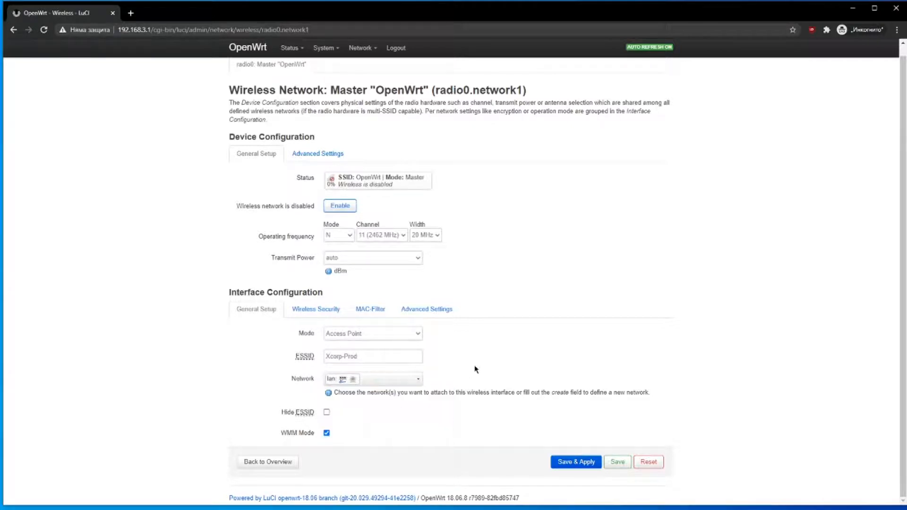
{"action": "left_click", "coordinate": [325, 309]}
{"action": "left_click", "coordinate": [374, 342]}
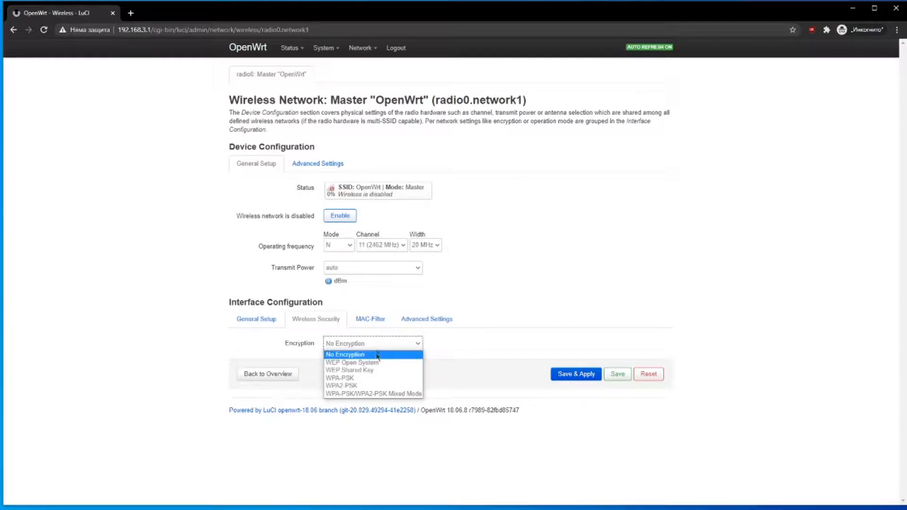
{"action": "left_click", "coordinate": [376, 388]}
{"action": "left_click", "coordinate": [376, 388]}
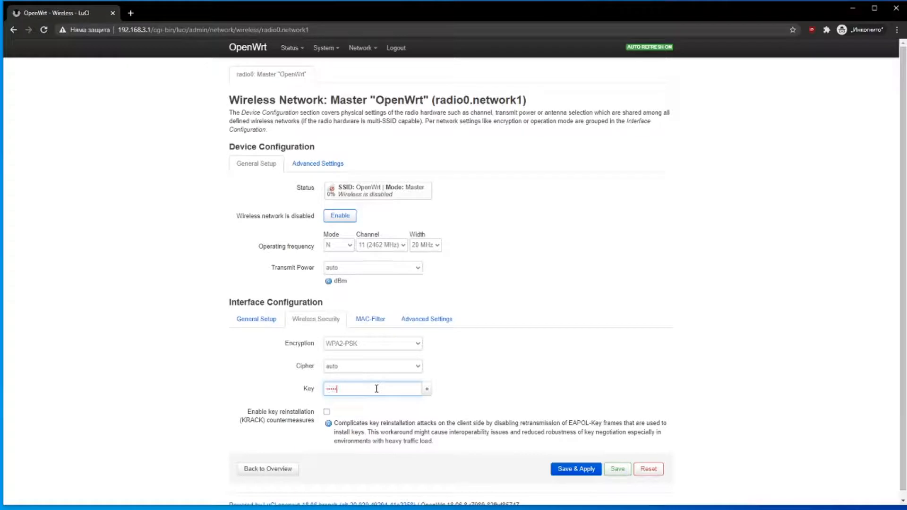
{"action": "left_click", "coordinate": [326, 412]}
{"action": "double_click", "coordinate": [363, 389]}
{"action": "type", "text": "•••"}
- Review the MAC-Filter and Advanced Settings tabs, then save and apply the wireless changes
{"action": "left_click", "coordinate": [384, 325]}
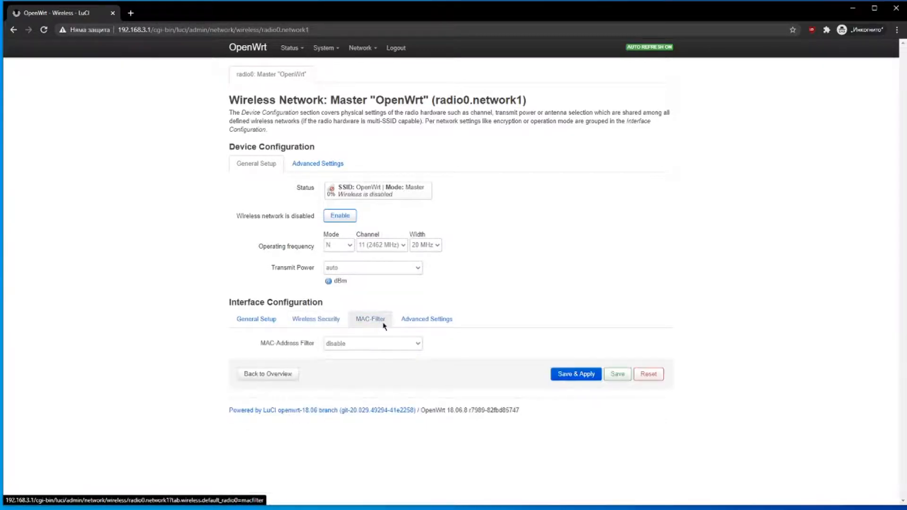
{"action": "left_click", "coordinate": [421, 319]}
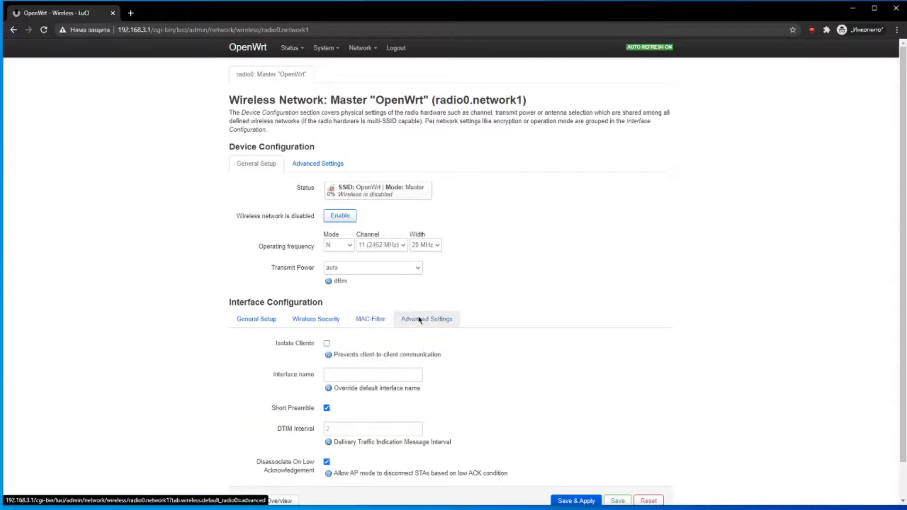
{"action": "left_click", "coordinate": [261, 323]}
{"action": "scroll", "coordinate": [235, 358], "scroll_direction": "down", "scroll_amount": 1}
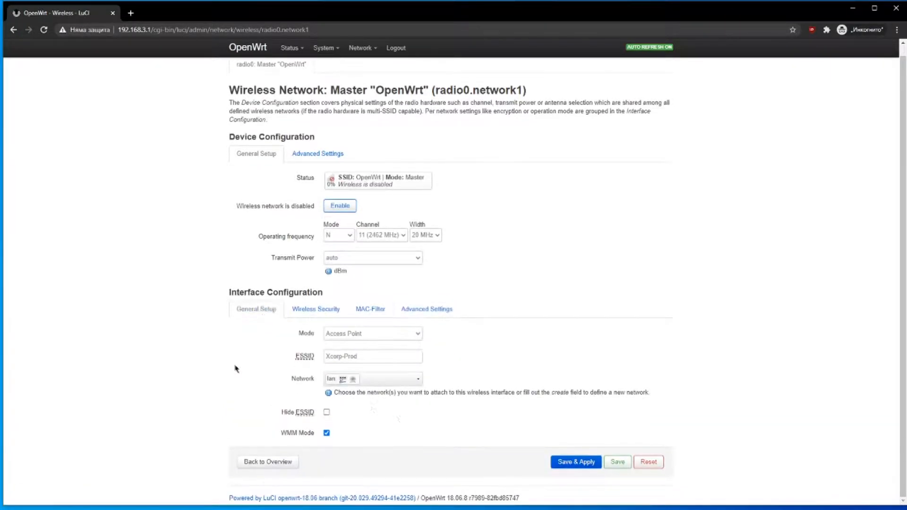
{"action": "left_click", "coordinate": [577, 461]}
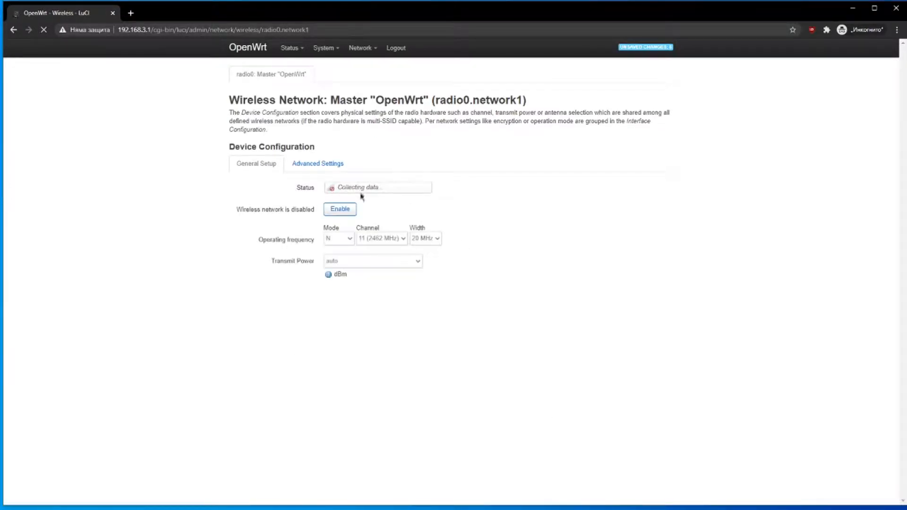
- Go back to the Wireless Overview and enable the Xcorp-Prod network
{"action": "mouse_move", "coordinate": [374, 49]}
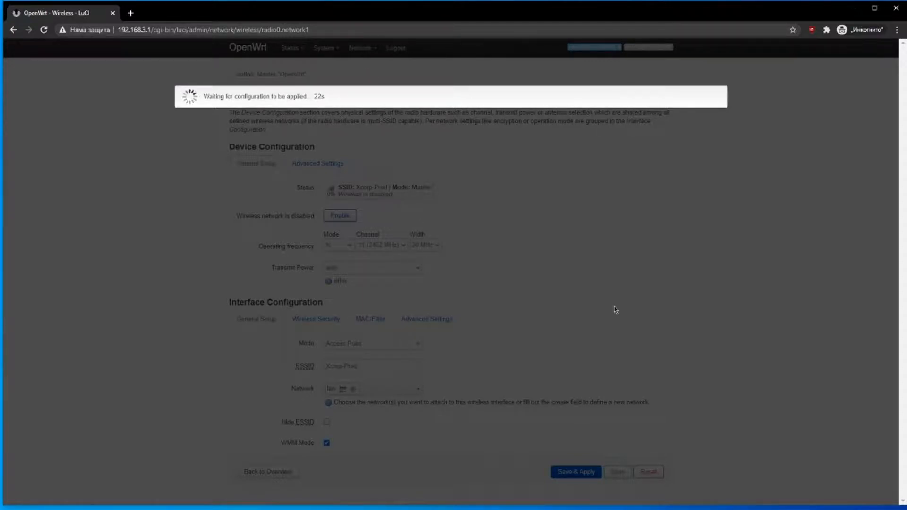
{"action": "left_click", "coordinate": [255, 474]}
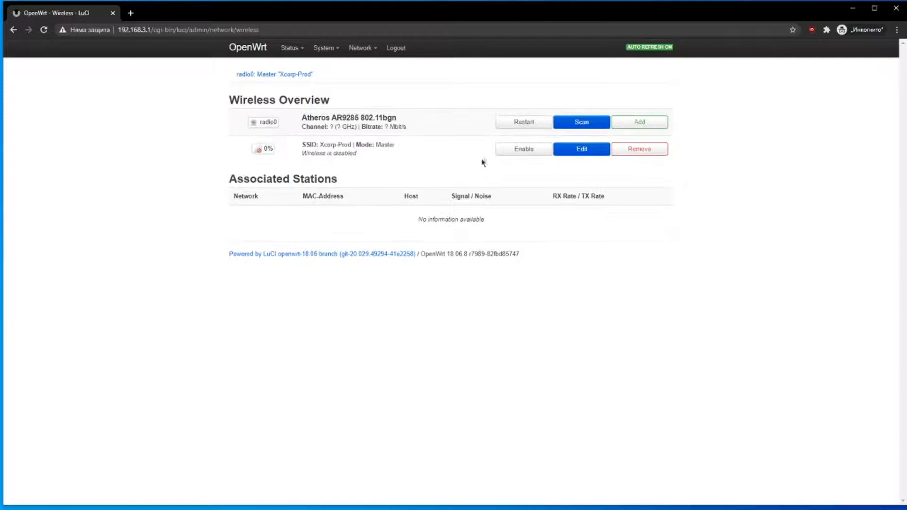
{"action": "left_click", "coordinate": [509, 150]}
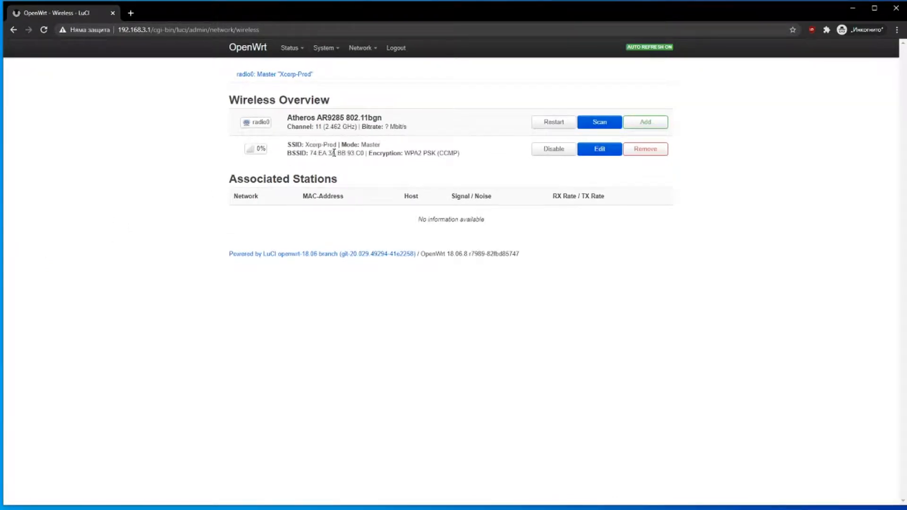
- Highlight the Xcorp-Prod SSID, BSSID and WPA2 PSK (CCMP) encryption details
{"action": "left_click_drag", "start_coordinate": [307, 143], "coordinate": [415, 172]}
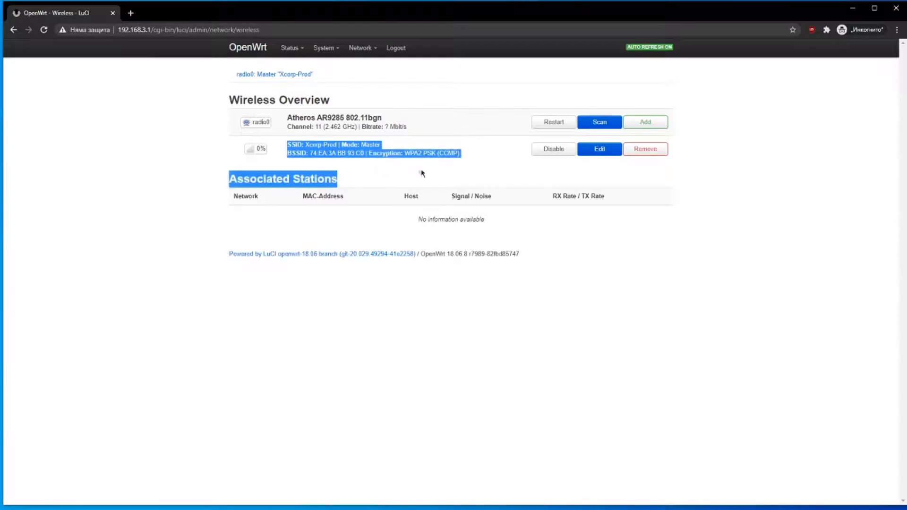
{"action": "left_click", "coordinate": [289, 134]}
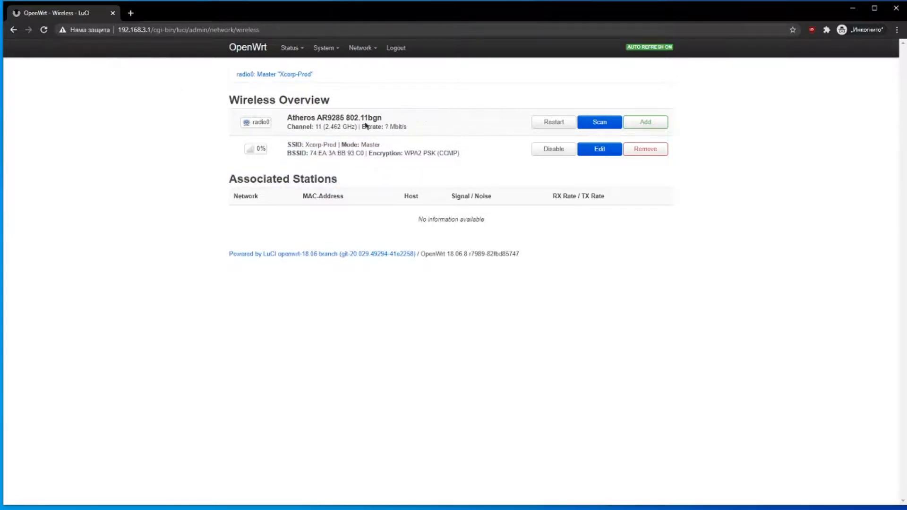
{"action": "left_click_drag", "start_coordinate": [364, 153], "coordinate": [389, 154]}
{"action": "left_click", "coordinate": [425, 154]}
{"action": "mouse_move", "coordinate": [309, 60]}
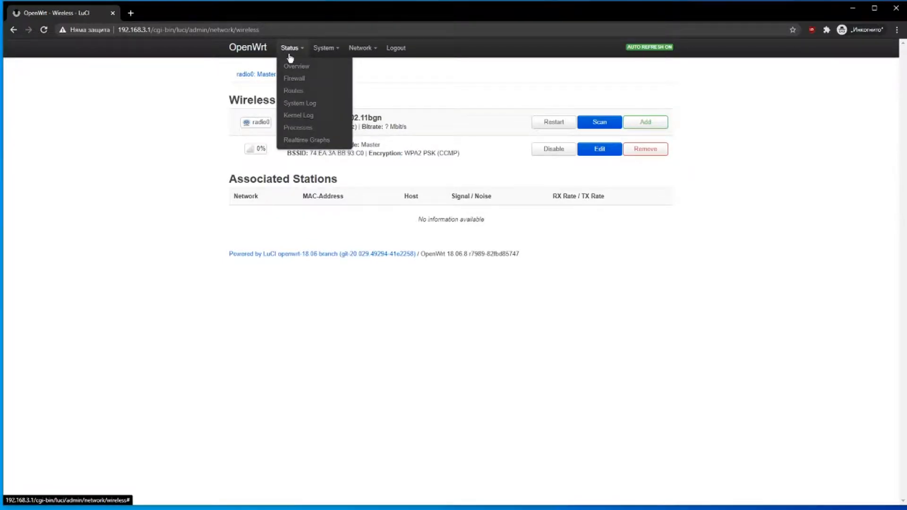
- View the Processes list, then the Firewall Status page with its INPUT, FORWARD and OUTPUT chains
{"action": "left_click", "coordinate": [308, 129]}
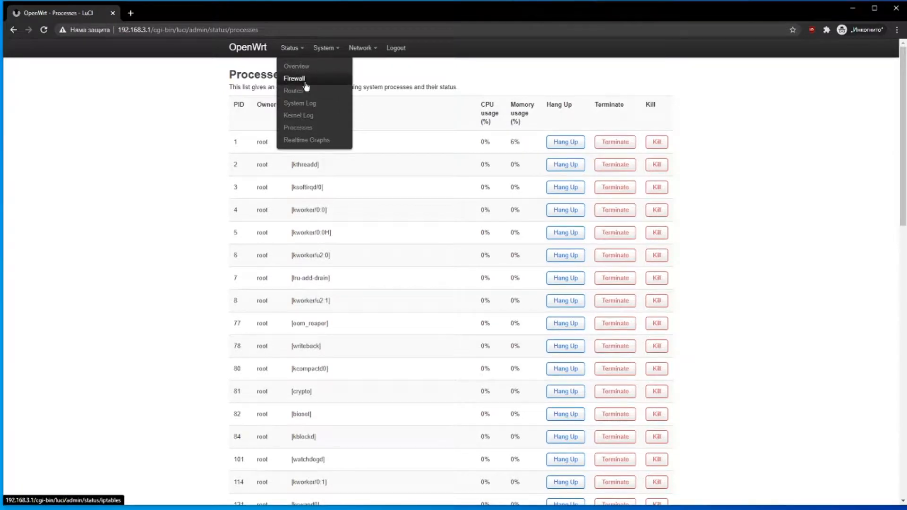
{"action": "left_click", "coordinate": [306, 86]}
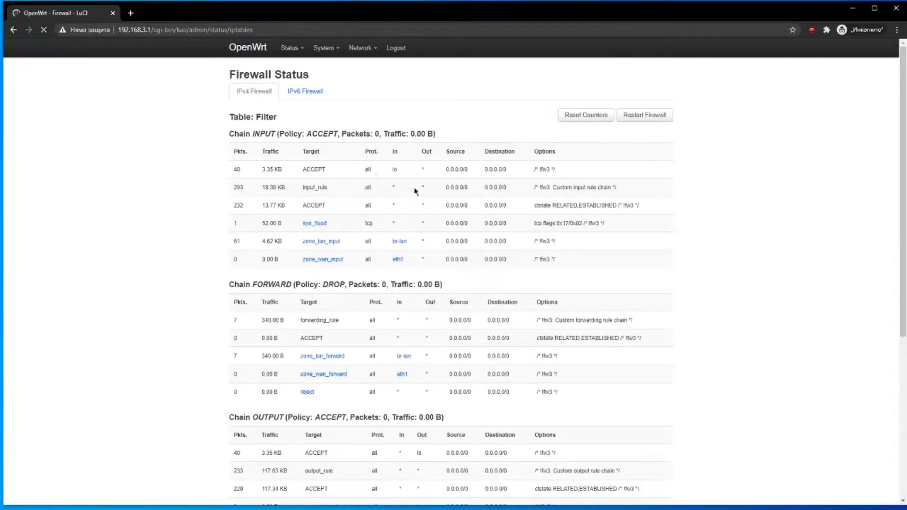
- Scroll through and reload the Firewall Status page to refresh its counters
{"action": "scroll", "coordinate": [418, 196], "scroll_direction": "down", "scroll_amount": 10}
{"action": "scroll", "coordinate": [416, 222], "scroll_direction": "up", "scroll_amount": 7}
{"action": "scroll", "coordinate": [415, 222], "scroll_direction": "up", "scroll_amount": 3}
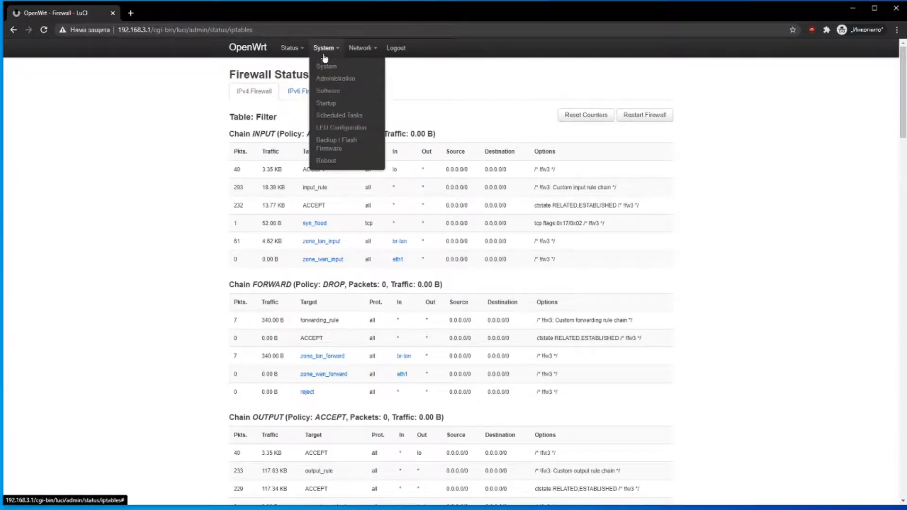
{"action": "left_click", "coordinate": [335, 78]}
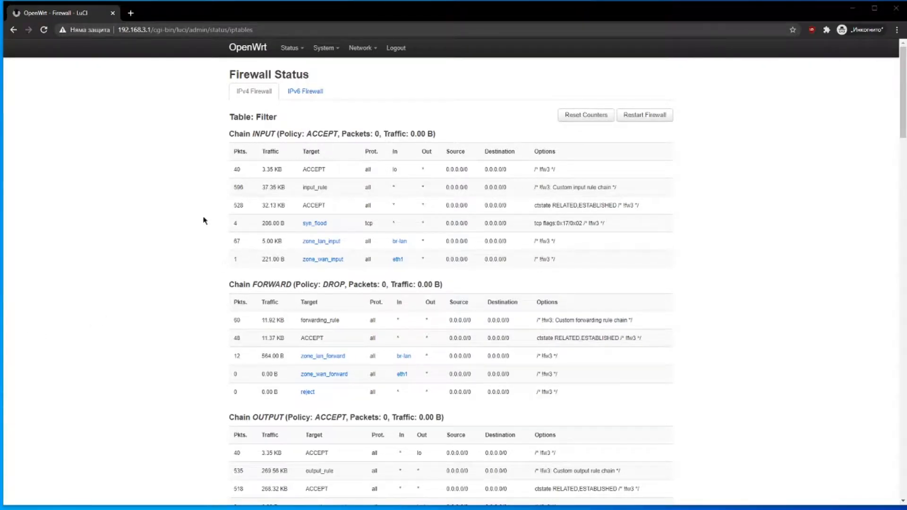
- Open System > Software showing 27% free space, then bring the PuTTY root shell forward
{"action": "mouse_move", "coordinate": [325, 52]}
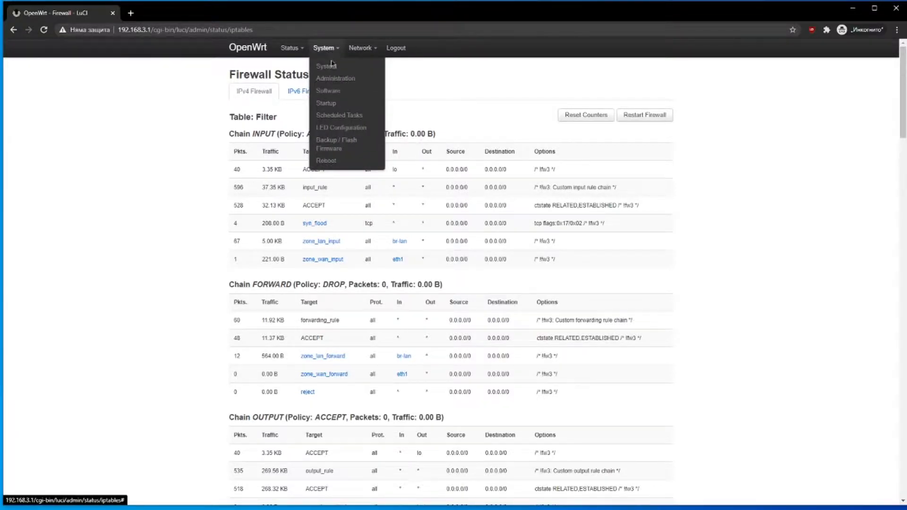
{"action": "left_click", "coordinate": [338, 91]}
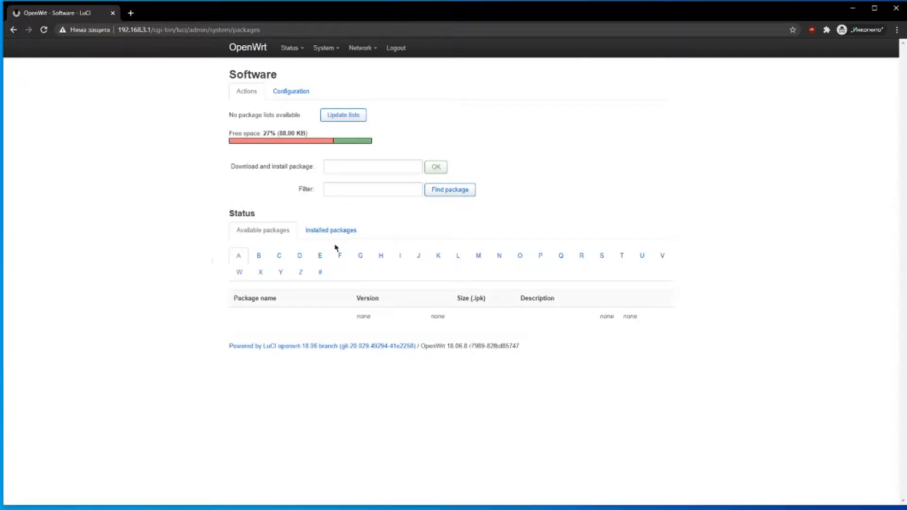
{"action": "left_click", "coordinate": [142, 509]}
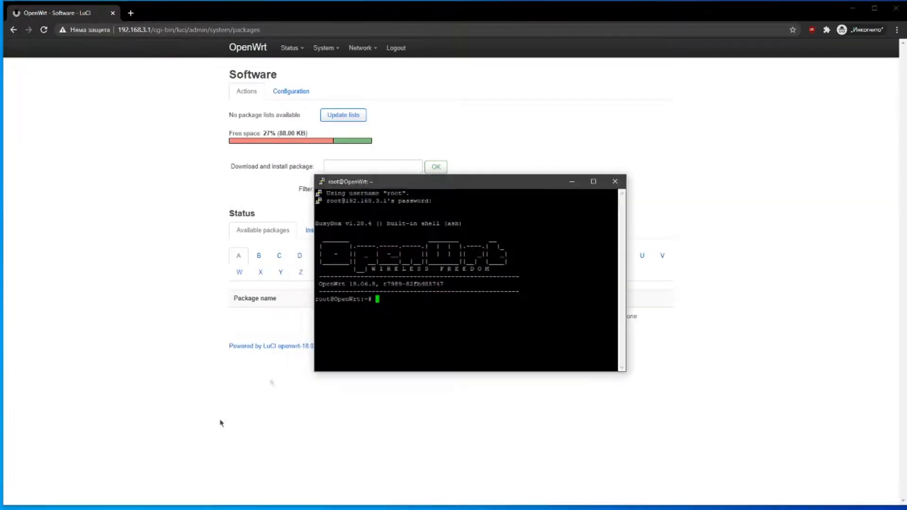
- Run opkg in the PuTTY shell, scroll its usage help, and return to the browser
{"action": "type", "text": "opkg"}
{"action": "key", "text": "Return"}
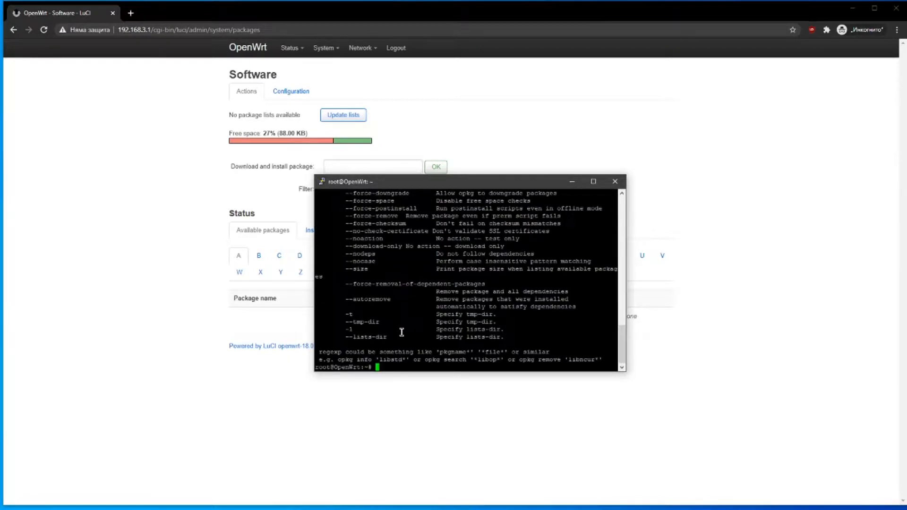
{"action": "scroll", "coordinate": [401, 332], "scroll_direction": "up", "scroll_amount": 20}
{"action": "scroll", "coordinate": [401, 331], "scroll_direction": "down", "scroll_amount": 4}
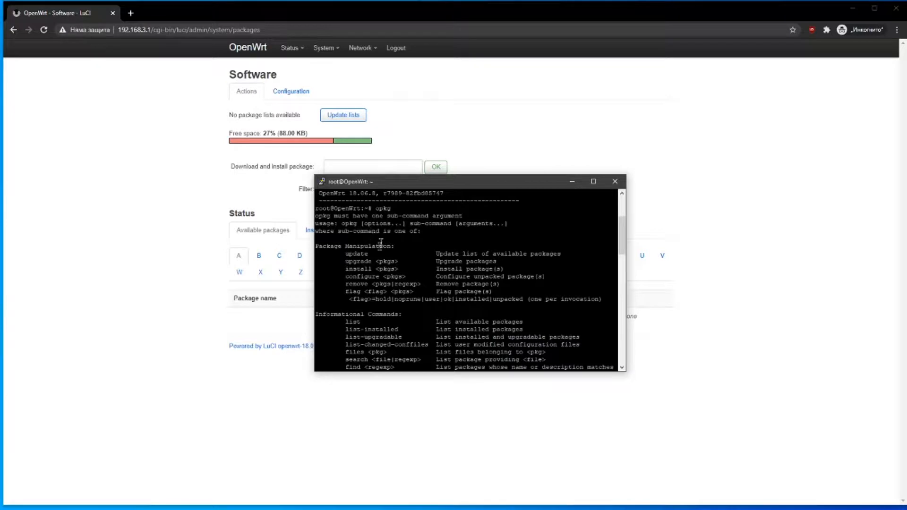
{"action": "scroll", "coordinate": [474, 281], "scroll_direction": "down", "scroll_amount": 20}
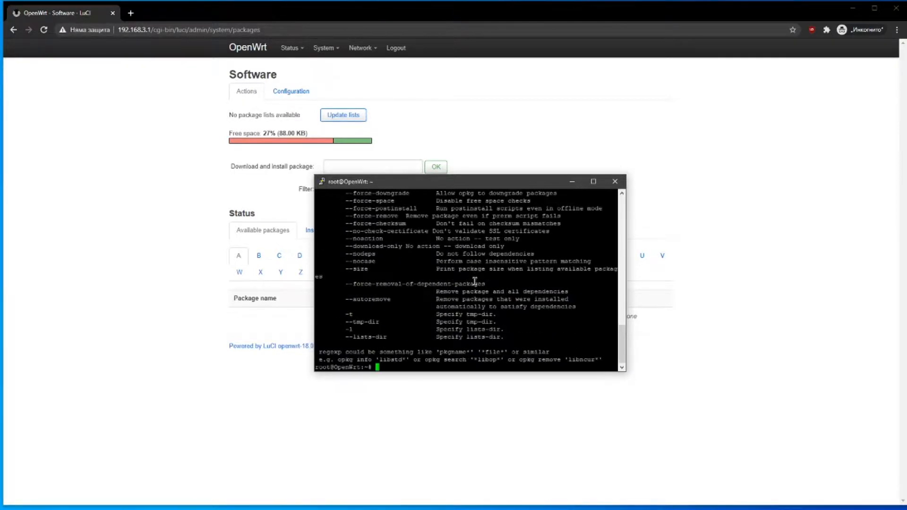
{"action": "left_click", "coordinate": [263, 229]}
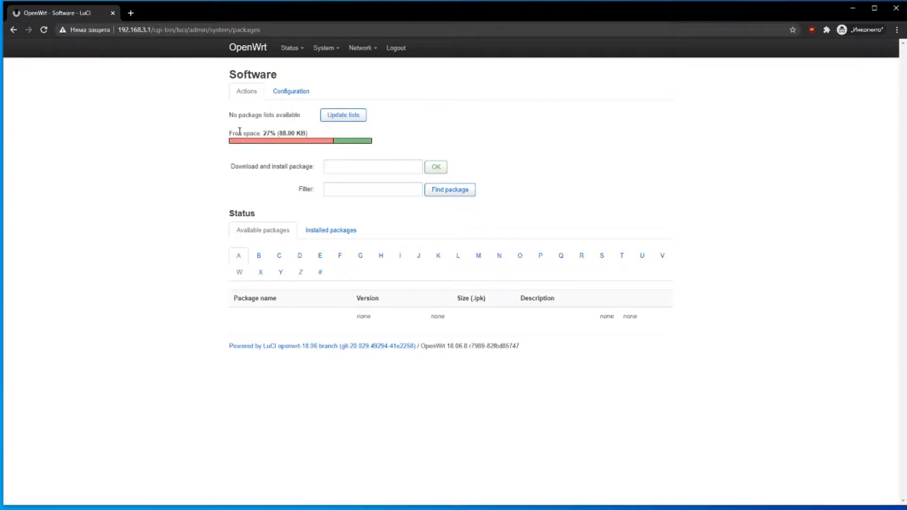
- Highlight the free space line and its 88.00 KB amount on the Software page
{"action": "left_click_drag", "start_coordinate": [233, 131], "coordinate": [310, 131]}
{"action": "left_click", "coordinate": [310, 131]}
{"action": "left_click_drag", "start_coordinate": [309, 135], "coordinate": [278, 134]}
{"action": "double_click", "coordinate": [290, 133]}
{"action": "left_click", "coordinate": [290, 134]}
{"action": "left_click", "coordinate": [287, 134]}
{"action": "double_click", "coordinate": [285, 134]}
{"action": "left_click", "coordinate": [284, 134]}
{"action": "left_click", "coordinate": [279, 133]}
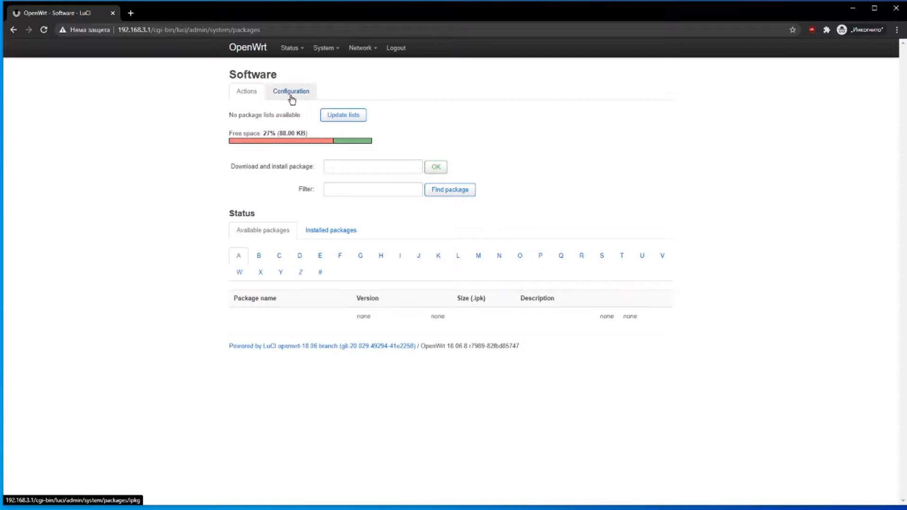
- Show and scroll the Installed packages list, from base-files, busybox and dnsmasq onward
{"action": "left_click", "coordinate": [314, 229]}
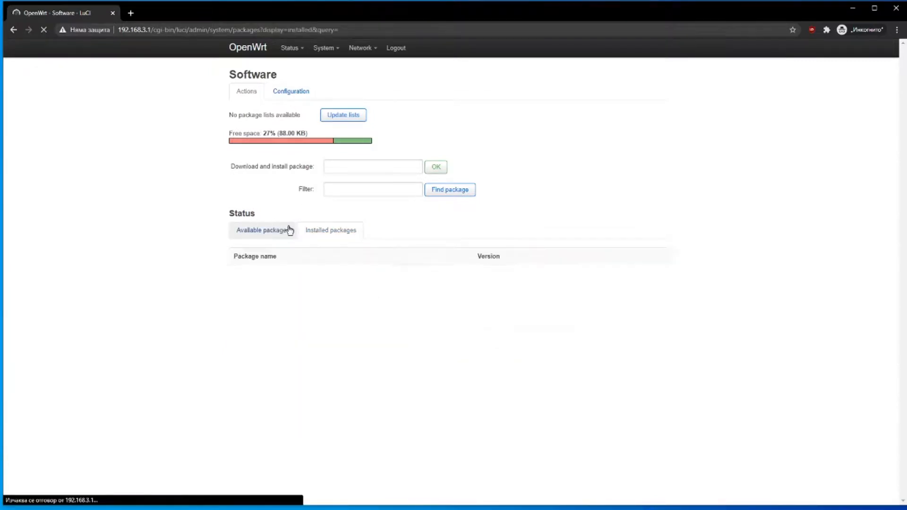
{"action": "scroll", "coordinate": [278, 300], "scroll_direction": "down", "scroll_amount": 20}
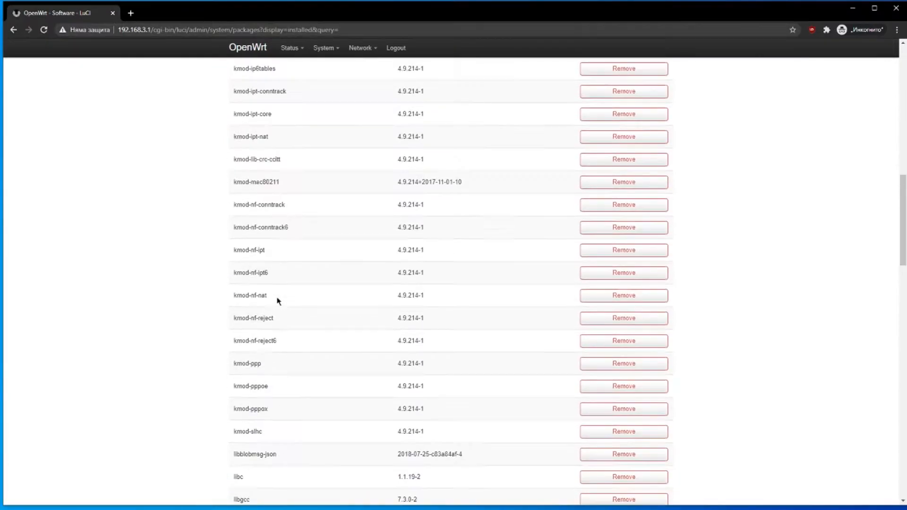
{"action": "scroll", "coordinate": [277, 301], "scroll_direction": "down", "scroll_amount": 4}
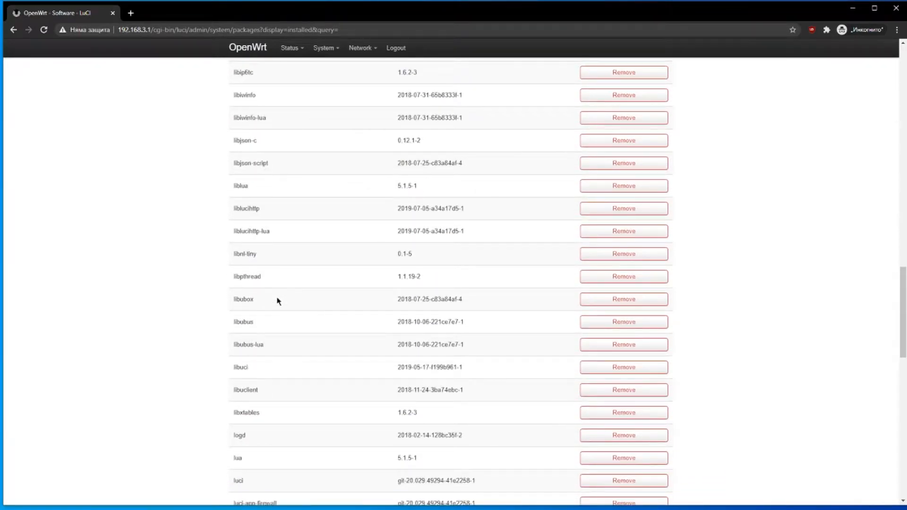
{"action": "scroll", "coordinate": [278, 301], "scroll_direction": "down", "scroll_amount": 8}
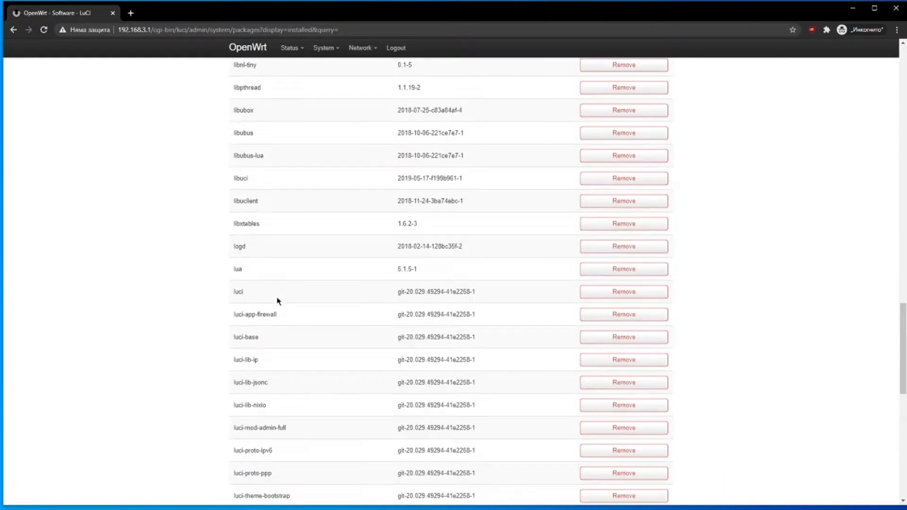
{"action": "scroll", "coordinate": [277, 301], "scroll_direction": "up", "scroll_amount": 10}
{"action": "scroll", "coordinate": [277, 301], "scroll_direction": "up", "scroll_amount": 20}
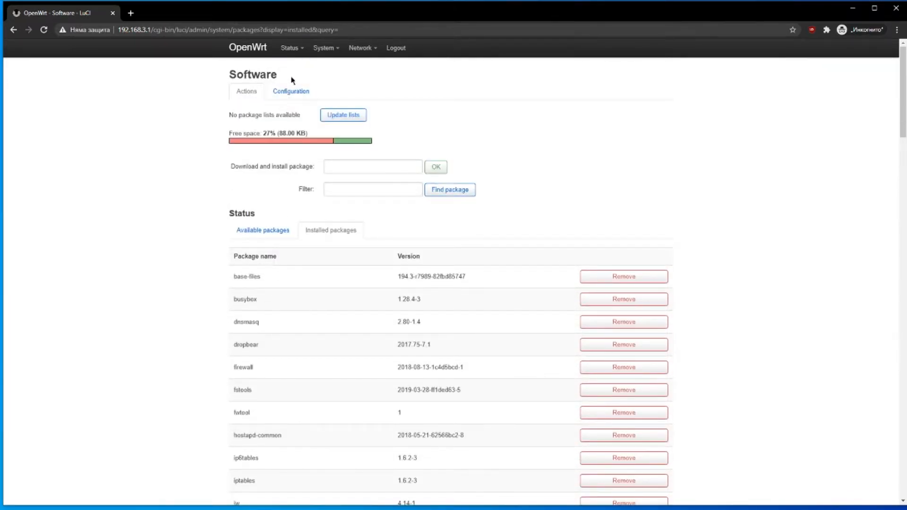
{"action": "mouse_move", "coordinate": [325, 52]}
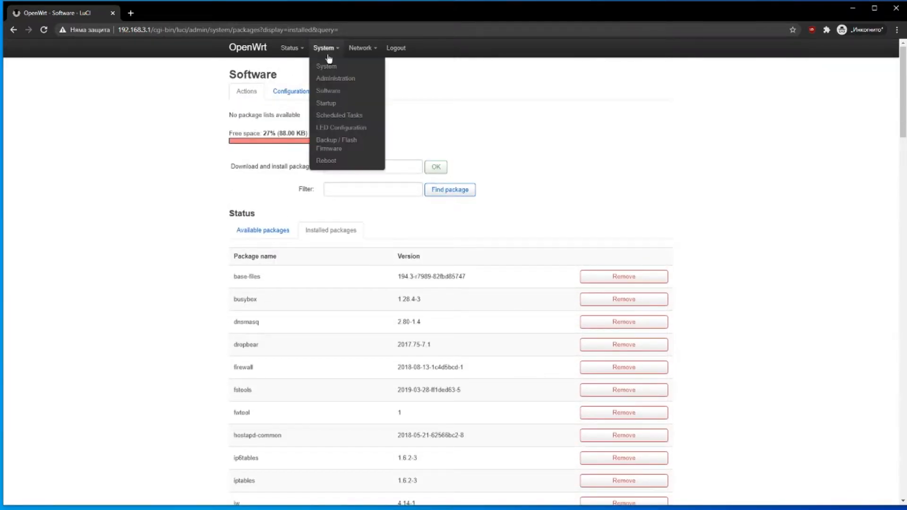
- Open System > Startup and look over the init scripts, highlighting dropbear
{"action": "left_click", "coordinate": [340, 104]}
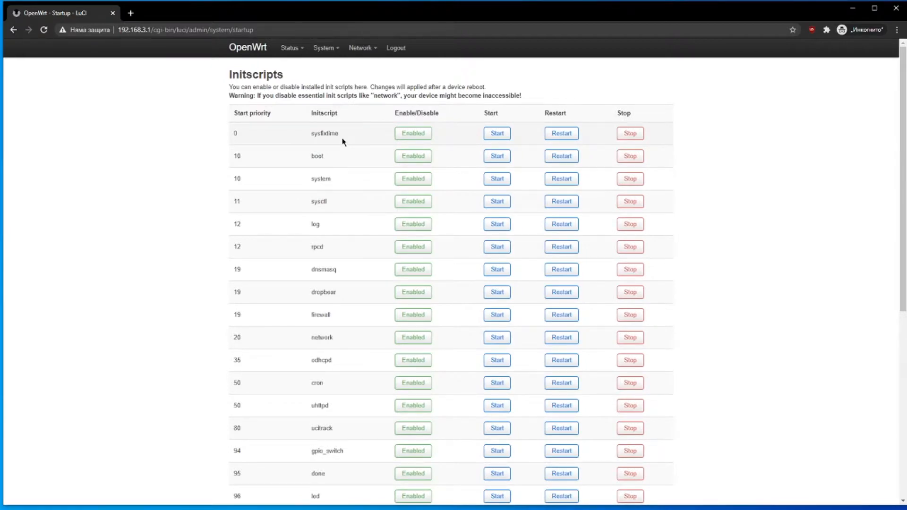
{"action": "scroll", "coordinate": [342, 141], "scroll_direction": "down", "scroll_amount": 4}
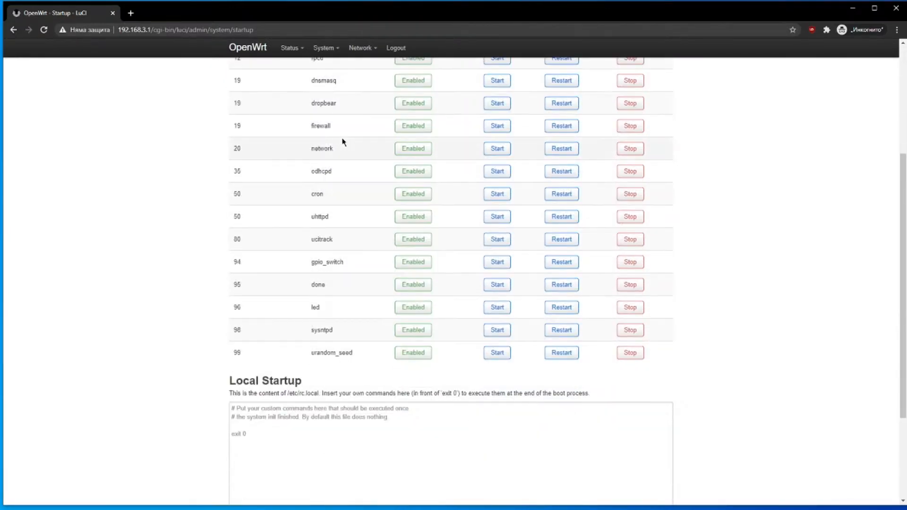
{"action": "scroll", "coordinate": [333, 258], "scroll_direction": "up", "scroll_amount": 4}
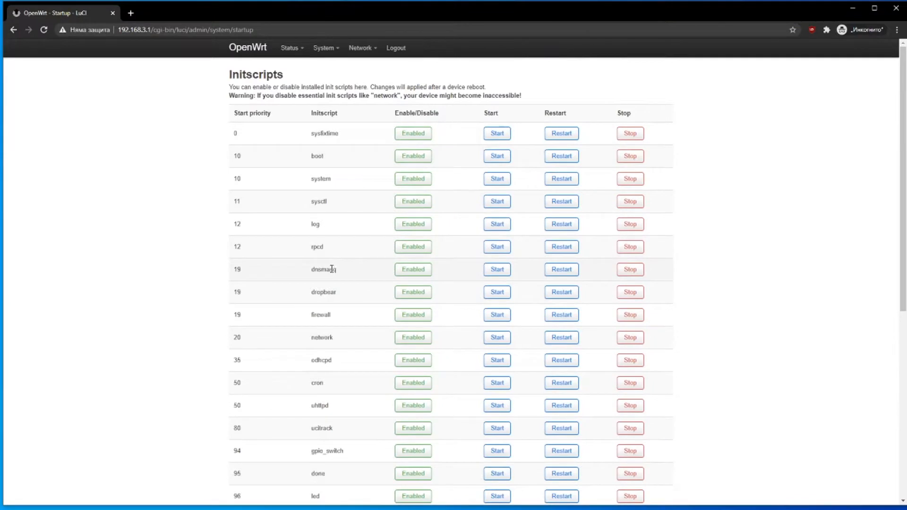
{"action": "double_click", "coordinate": [329, 291]}
{"action": "left_click", "coordinate": [328, 291]}
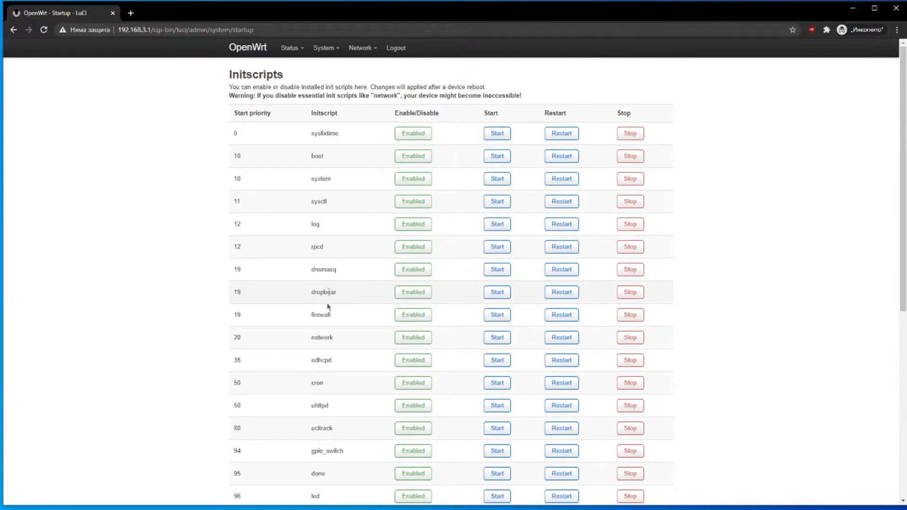
- View the Scheduled Tasks crontab, then go to System > LED Configuration
{"action": "mouse_move", "coordinate": [324, 48]}
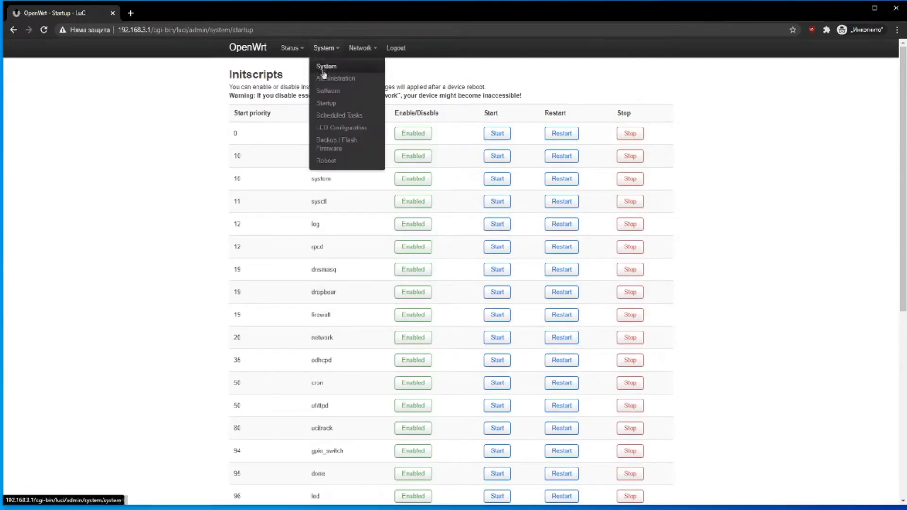
{"action": "left_click", "coordinate": [324, 115]}
{"action": "left_click", "coordinate": [324, 125]}
{"action": "mouse_move", "coordinate": [322, 49]}
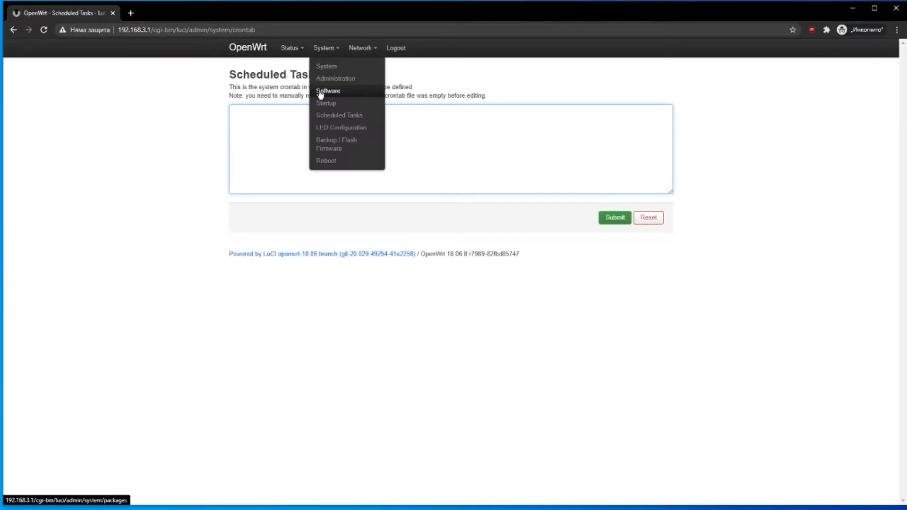
{"action": "double_click", "coordinate": [290, 87]}
{"action": "mouse_move", "coordinate": [324, 48]}
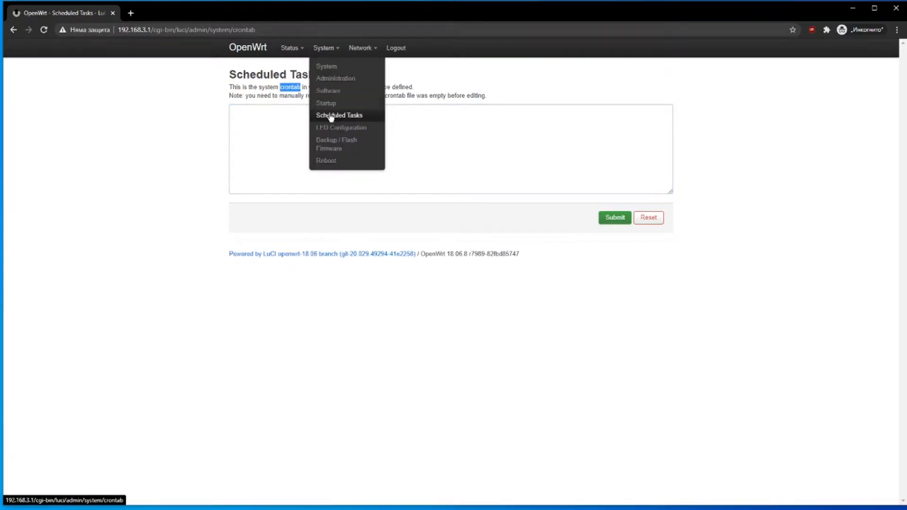
{"action": "left_click", "coordinate": [341, 128]}
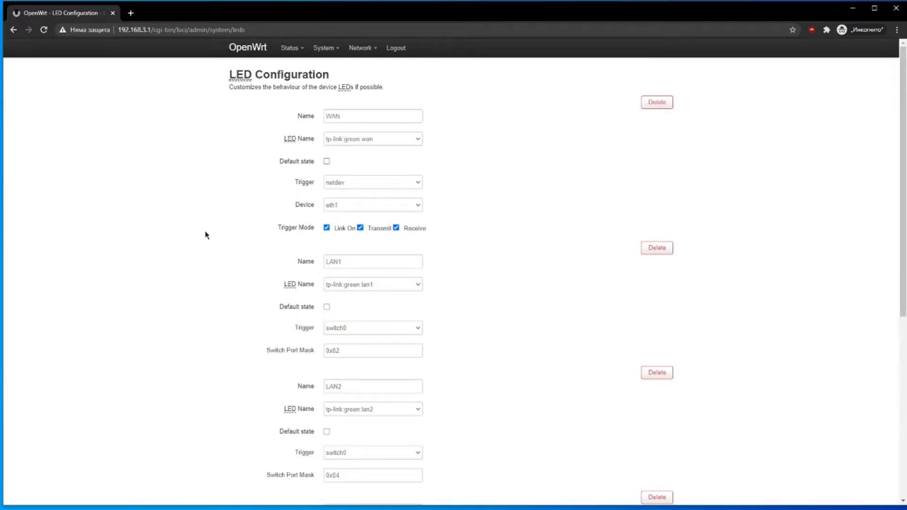
- Add LED entry 'SysLED_off' for tp-link:green:system with trigger none, then save and apply
{"action": "scroll", "coordinate": [205, 250], "scroll_direction": "down", "scroll_amount": 6}
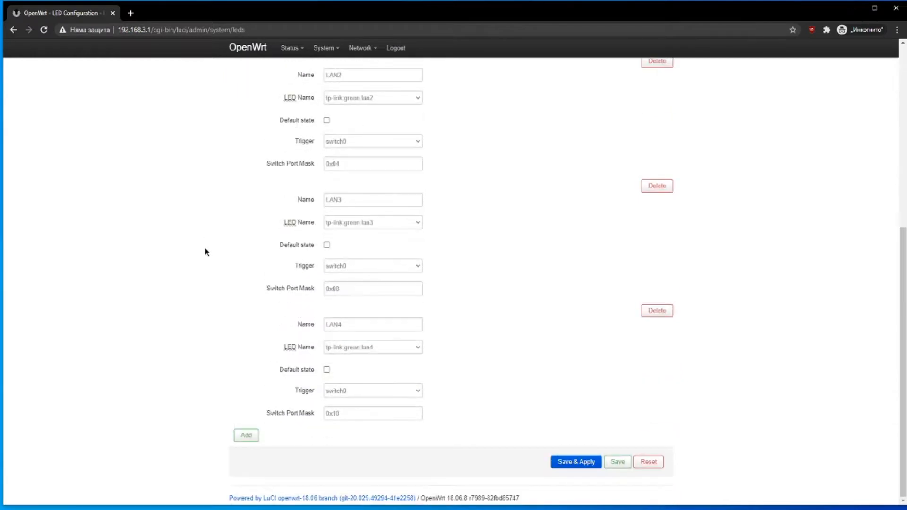
{"action": "left_click", "coordinate": [253, 437]}
{"action": "scroll", "coordinate": [255, 384], "scroll_direction": "down", "scroll_amount": 14}
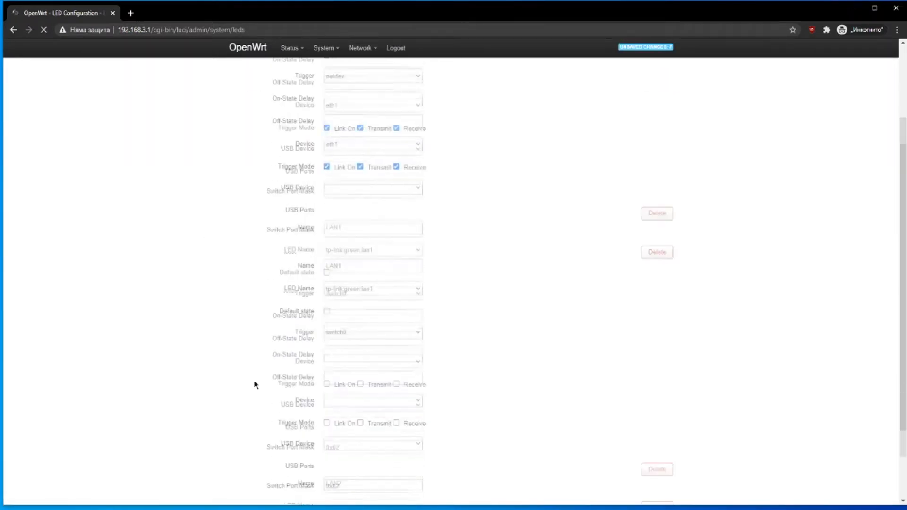
{"action": "scroll", "coordinate": [255, 382], "scroll_direction": "down", "scroll_amount": 5}
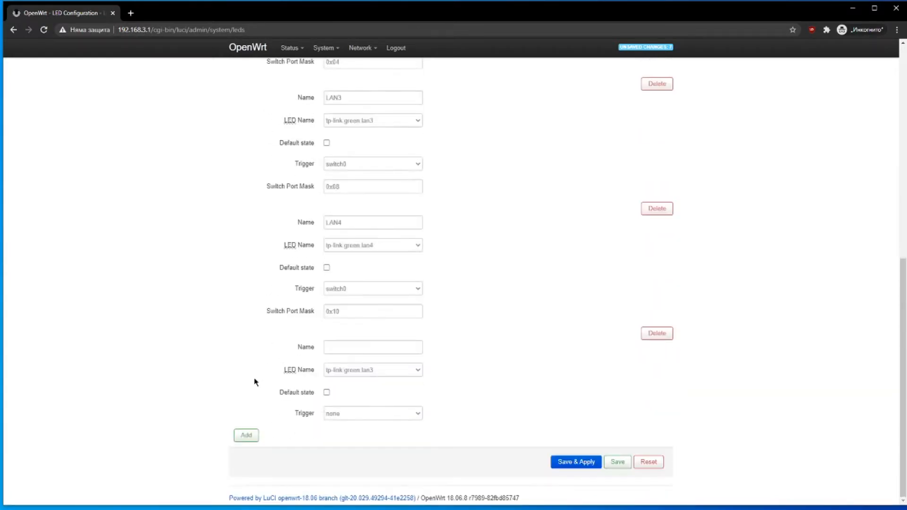
{"action": "left_click", "coordinate": [378, 349]}
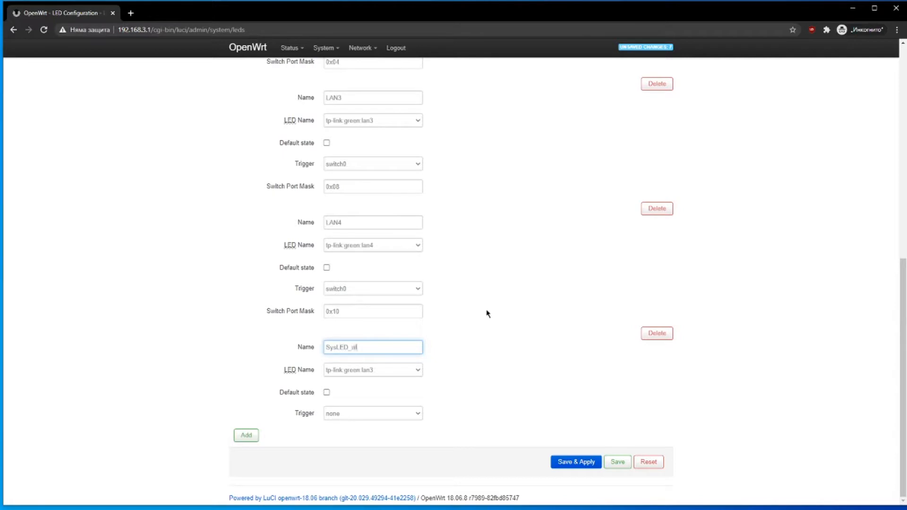
{"action": "key", "text": "Tab"}
{"action": "left_click", "coordinate": [414, 375]}
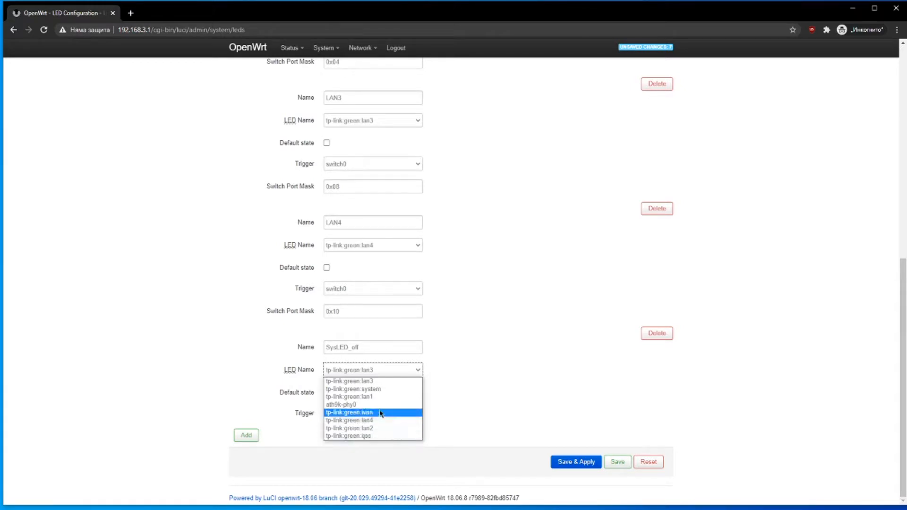
{"action": "left_click", "coordinate": [380, 389]}
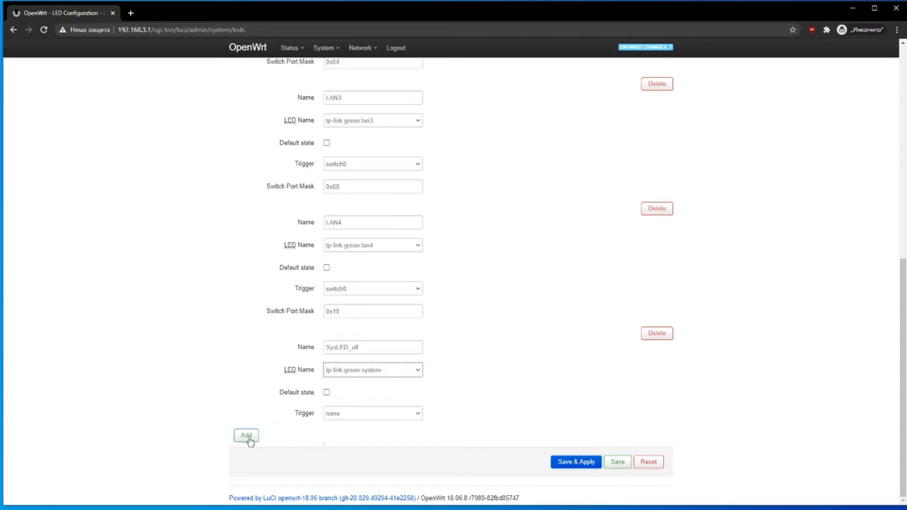
{"action": "left_click", "coordinate": [575, 463]}
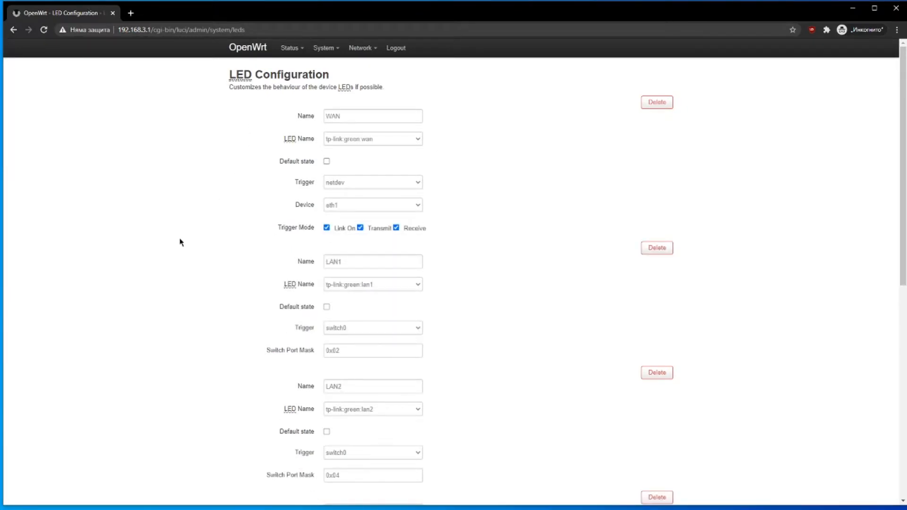
- View the empty Network > Static Routes page
{"action": "mouse_move", "coordinate": [323, 47]}
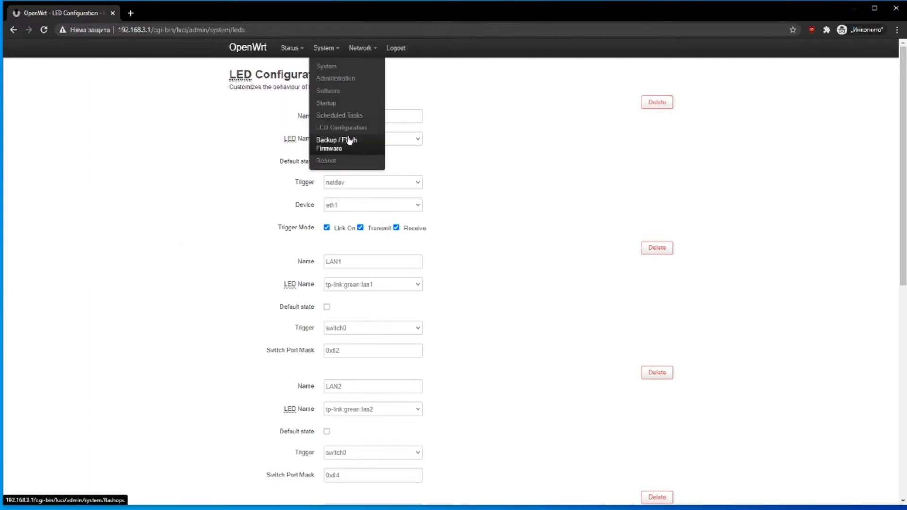
{"action": "mouse_move", "coordinate": [363, 48]}
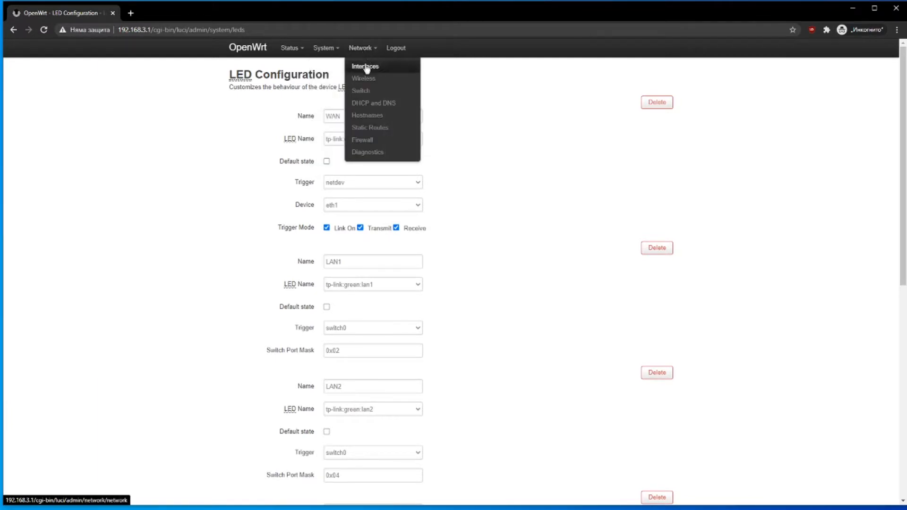
{"action": "left_click", "coordinate": [368, 128]}
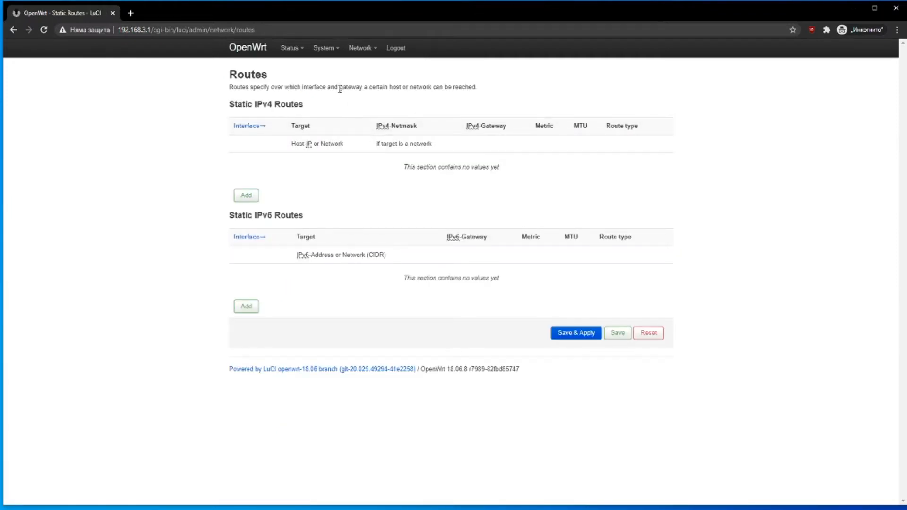
- Return to the Wireless Overview showing radio0 with the Xcorp-Prod WPA2 PSK network
{"action": "mouse_move", "coordinate": [355, 61]}
{"action": "left_click", "coordinate": [362, 80]}
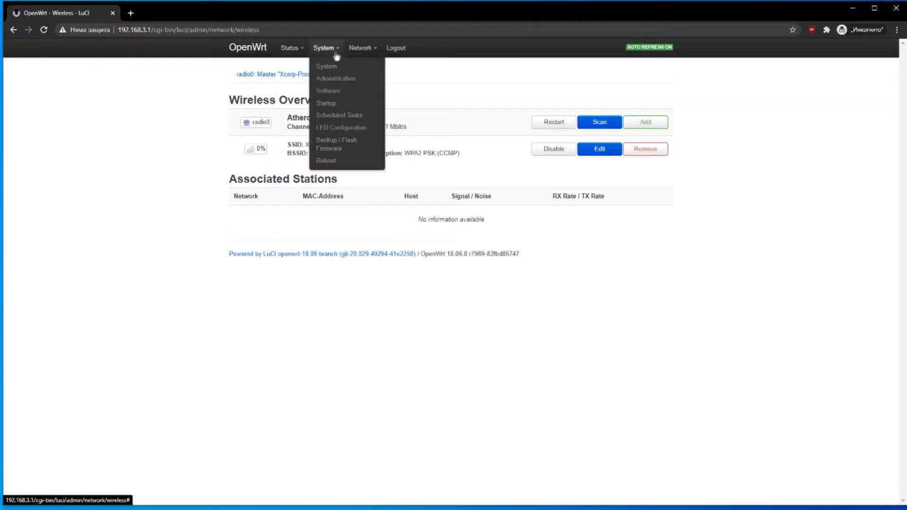
{"action": "mouse_move", "coordinate": [362, 53]}
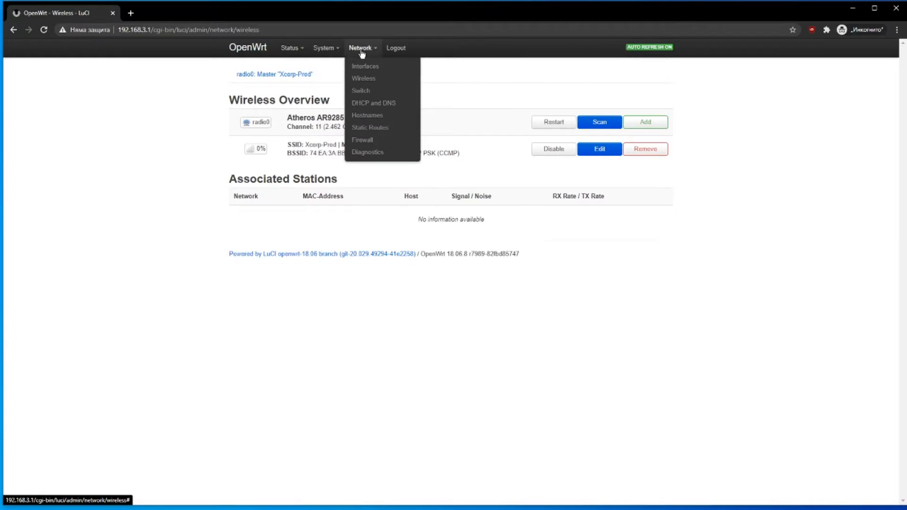
- Review the Network > Switch VLAN table, then open the Firewall Zone Settings with the lan and wan zones
{"action": "left_click", "coordinate": [369, 98]}
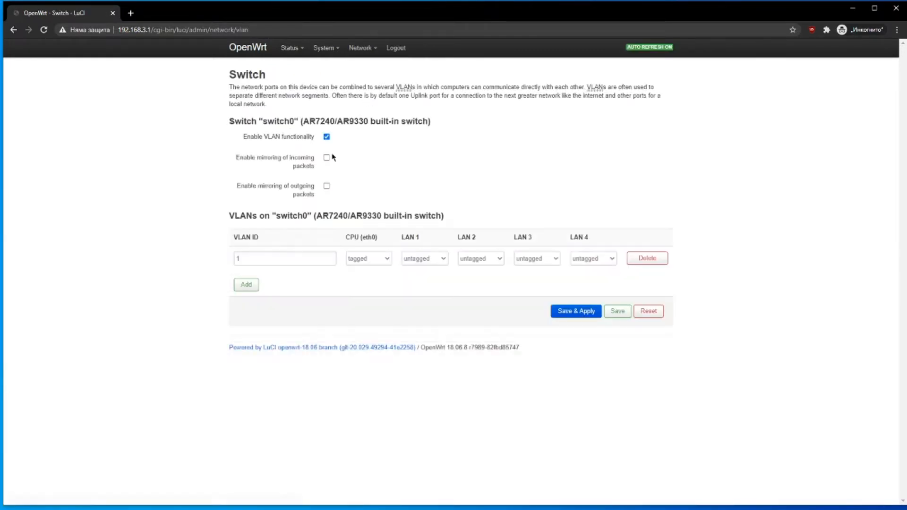
{"action": "left_click_drag", "start_coordinate": [249, 76], "coordinate": [399, 172]}
{"action": "left_click", "coordinate": [410, 185]}
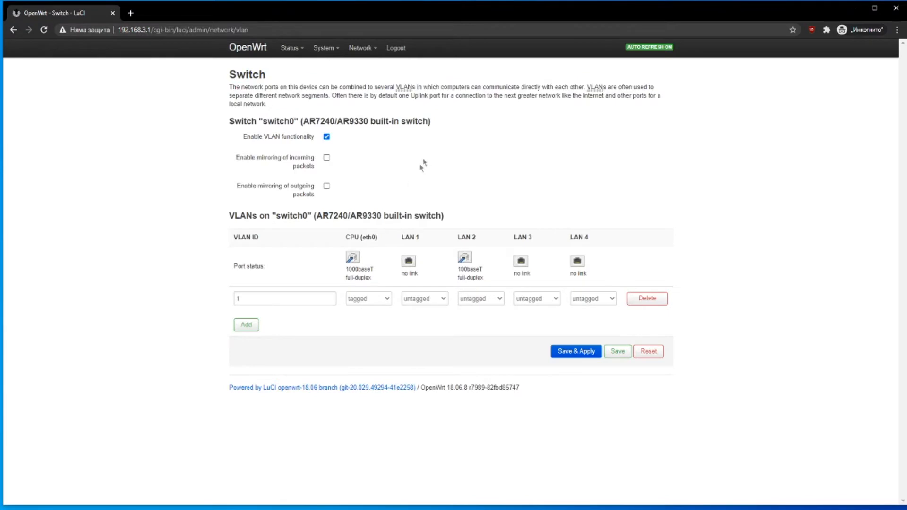
{"action": "mouse_move", "coordinate": [363, 47]}
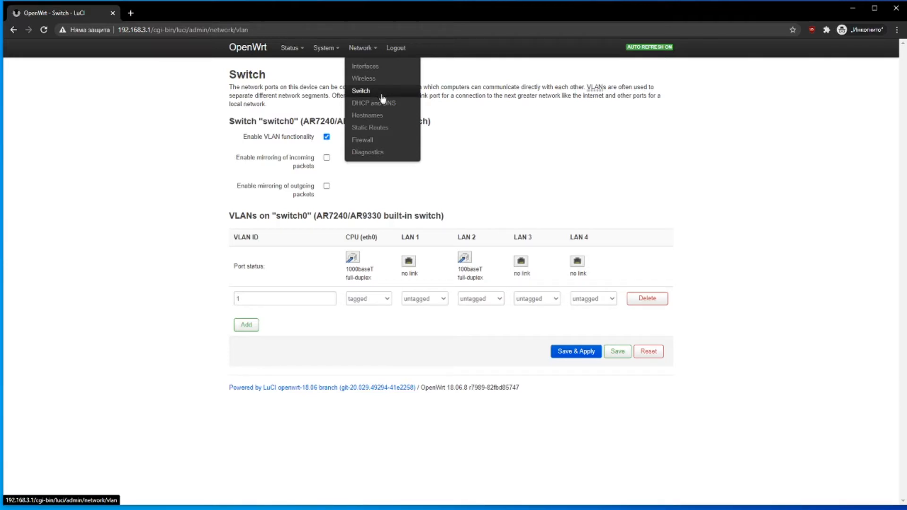
{"action": "left_click", "coordinate": [383, 140]}
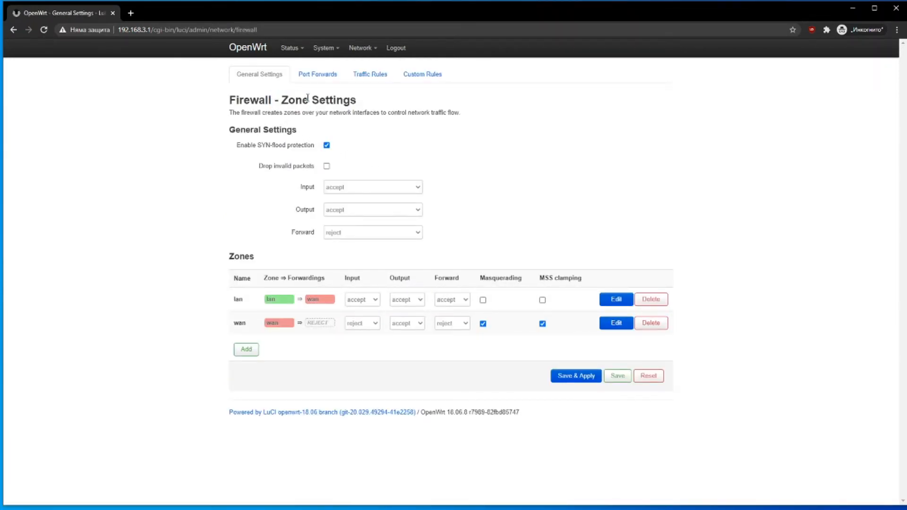
- Look through the firewall's Port Forwards and Traffic Rules, then open System > Backup / Flash Firmware
{"action": "left_click", "coordinate": [319, 77]}
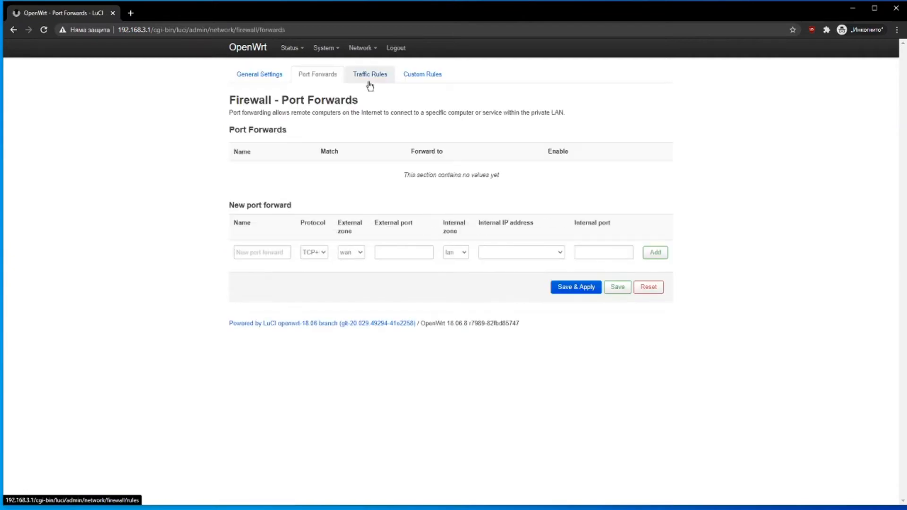
{"action": "left_click", "coordinate": [370, 85]}
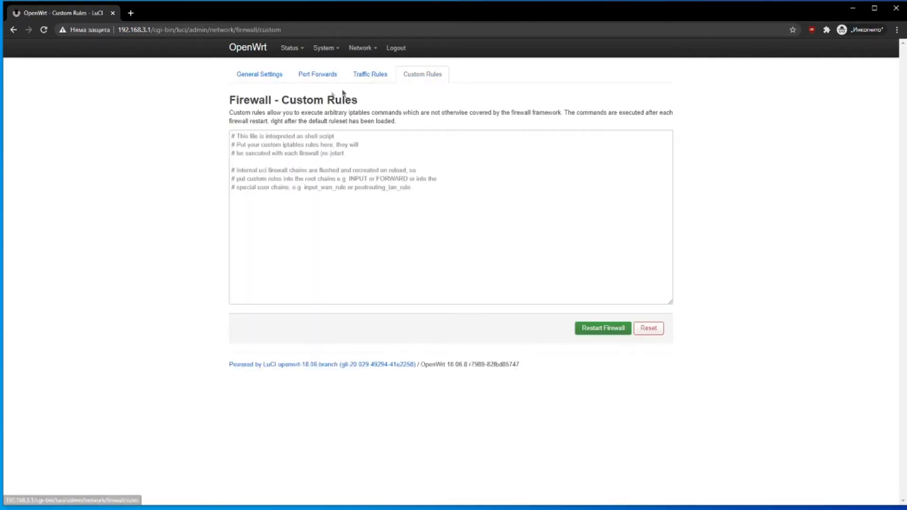
{"action": "left_click", "coordinate": [249, 75]}
{"action": "mouse_move", "coordinate": [358, 46]}
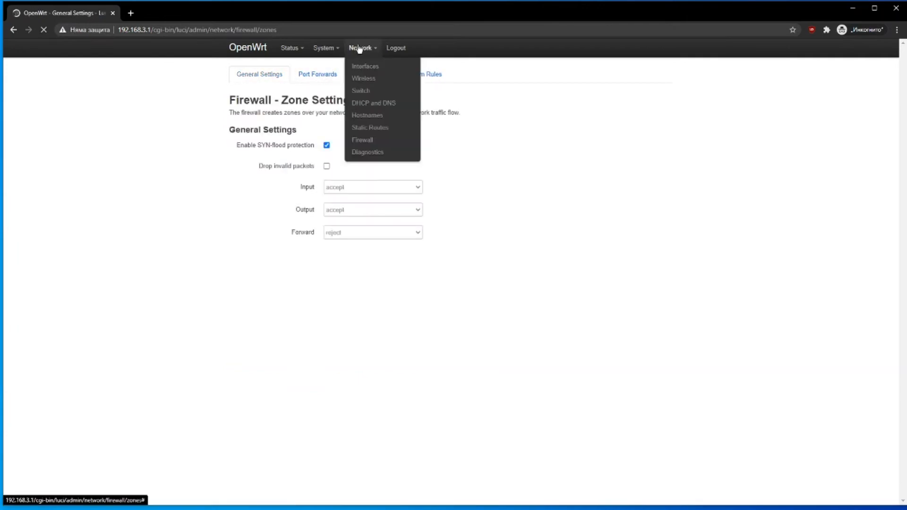
{"action": "mouse_move", "coordinate": [324, 47]}
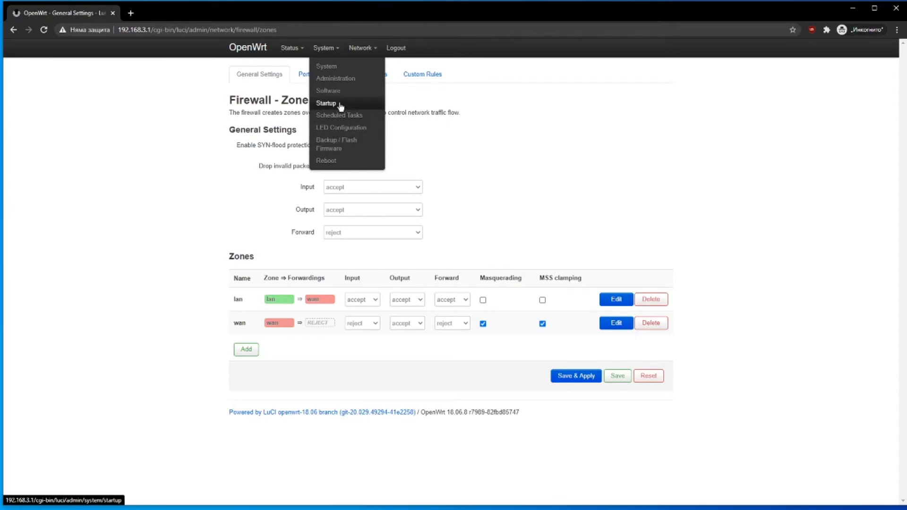
{"action": "left_click", "coordinate": [343, 144]}
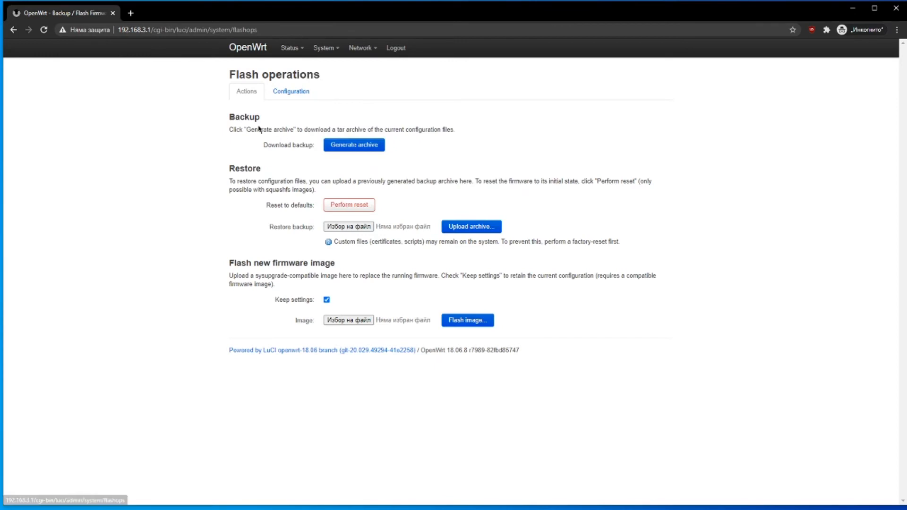
- Go back to Status > Overview showing the TL-WR740N/ND v1 model, firmware and memory use
{"action": "left_click_drag", "start_coordinate": [290, 130], "coordinate": [442, 132]}
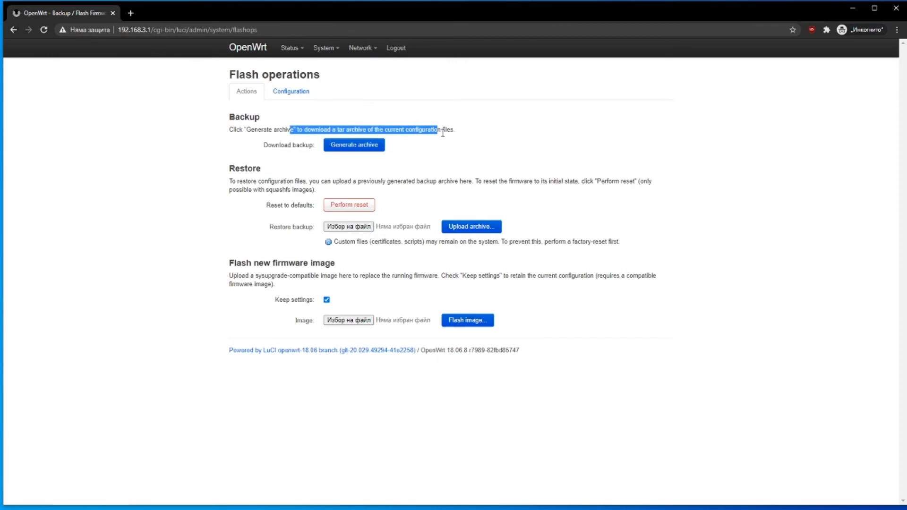
{"action": "left_click", "coordinate": [456, 136]}
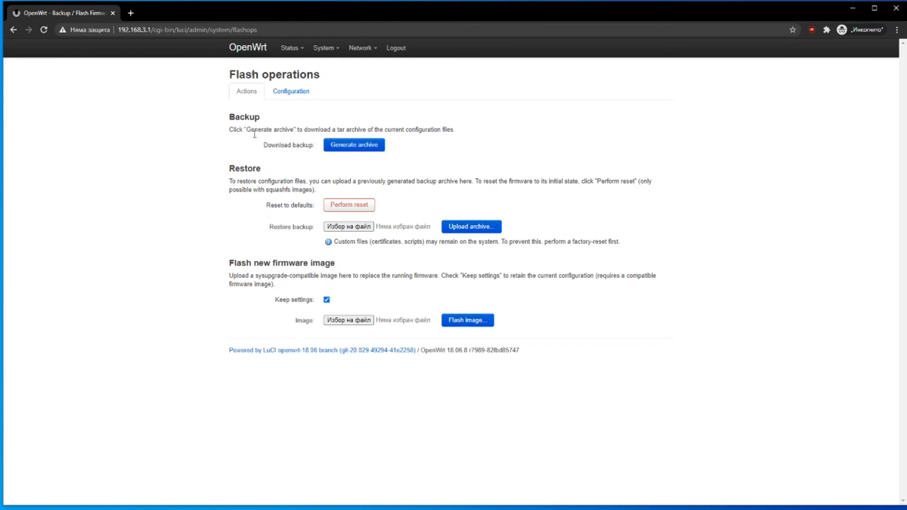
{"action": "mouse_move", "coordinate": [307, 56]}
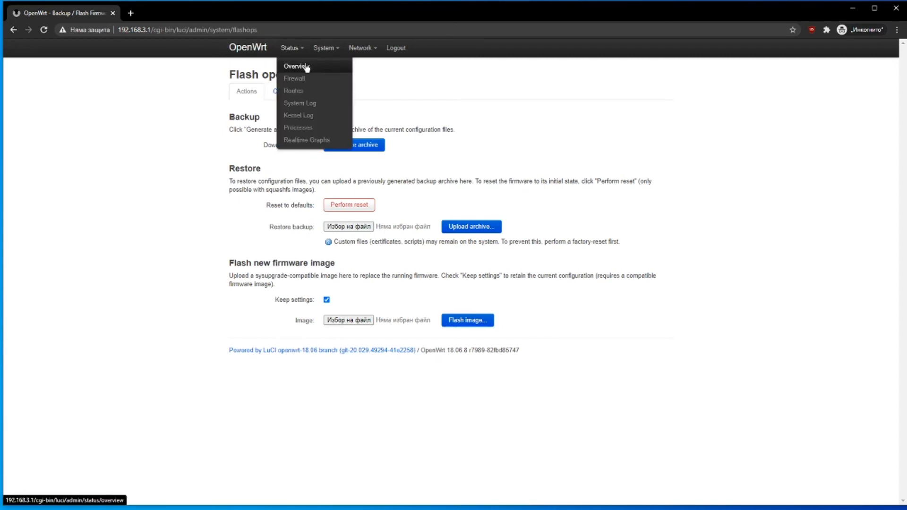
{"action": "left_click", "coordinate": [307, 67]}
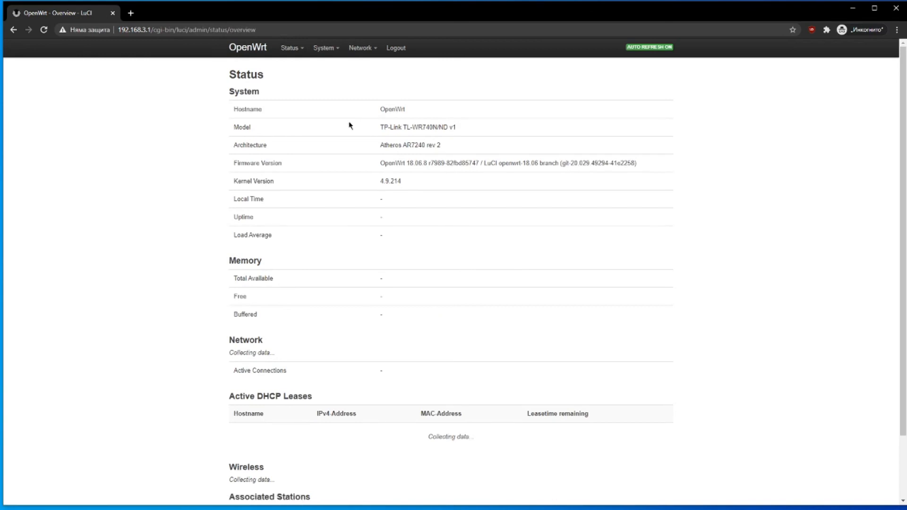